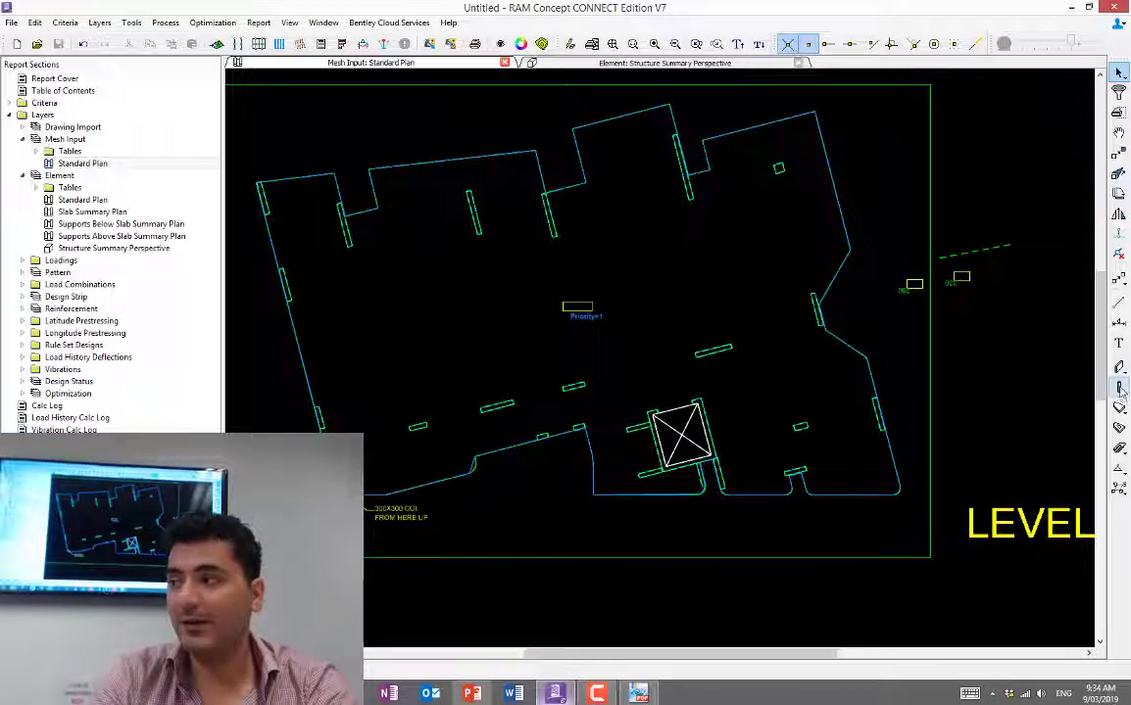
- Start adding columns and open the Default Column Properties dialog
{"action": "double_click", "coordinate": [1121, 389]}
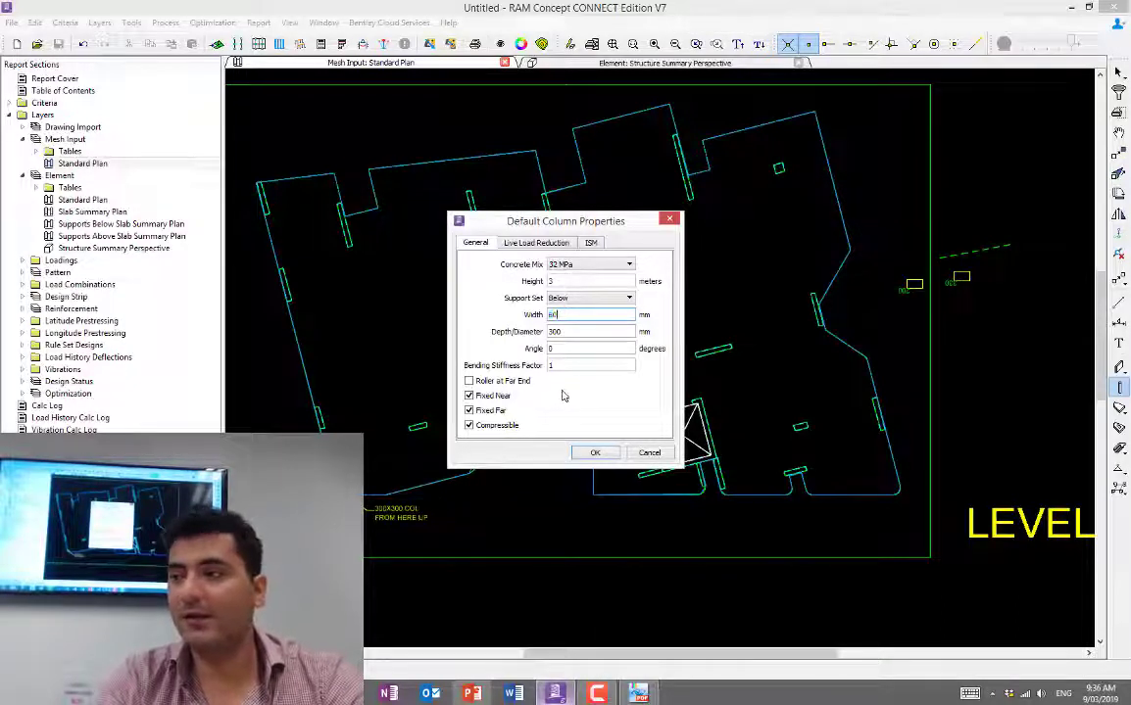
- Give the default column a 600 mm width and a 15-degree angle, keeping 300 mm depth
{"action": "type", "text": "600"}
{"action": "left_click", "coordinate": [572, 333]}
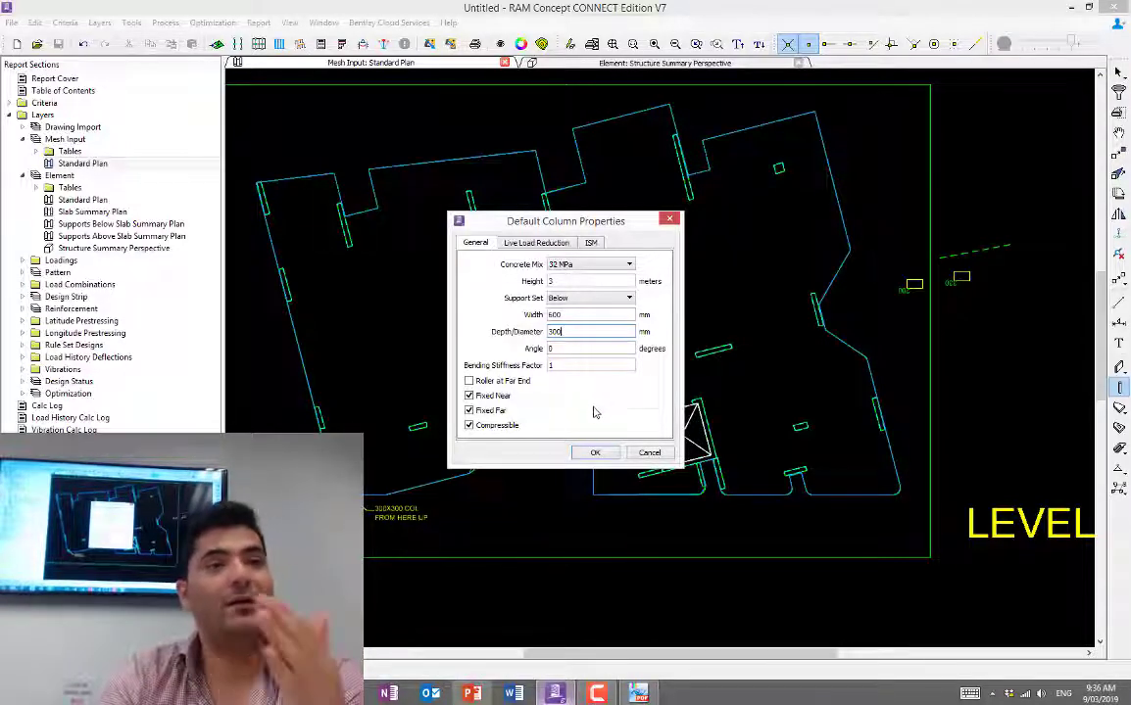
{"action": "left_click", "coordinate": [552, 348]}
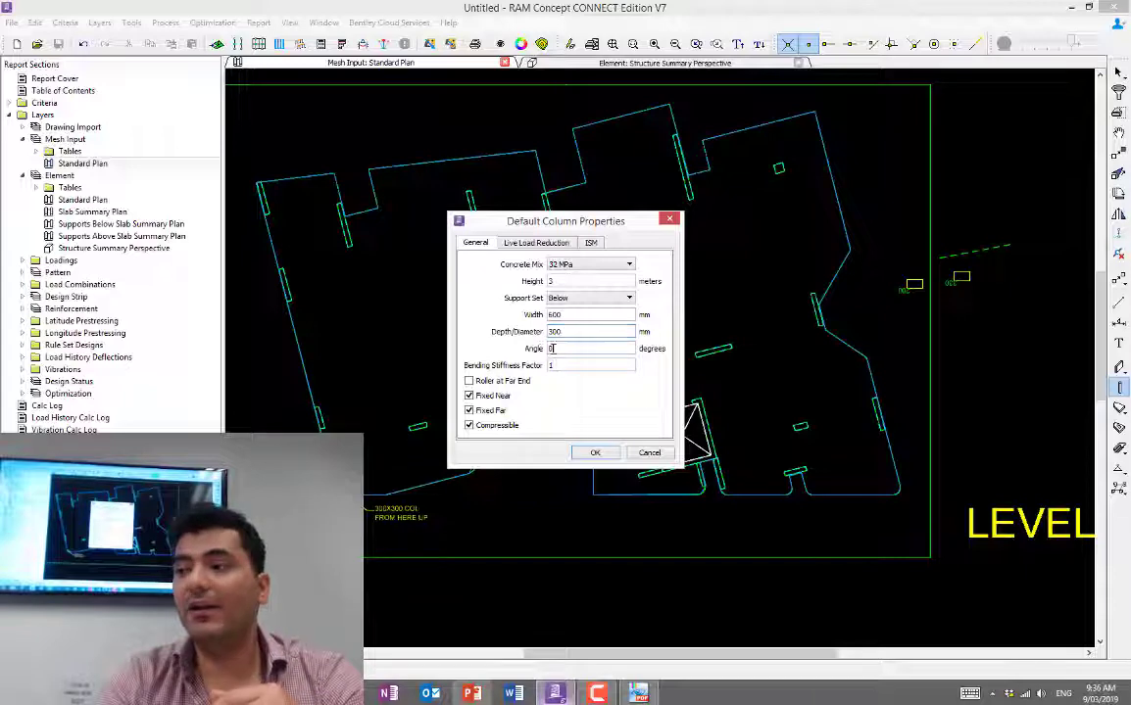
{"action": "type", "text": "15"}
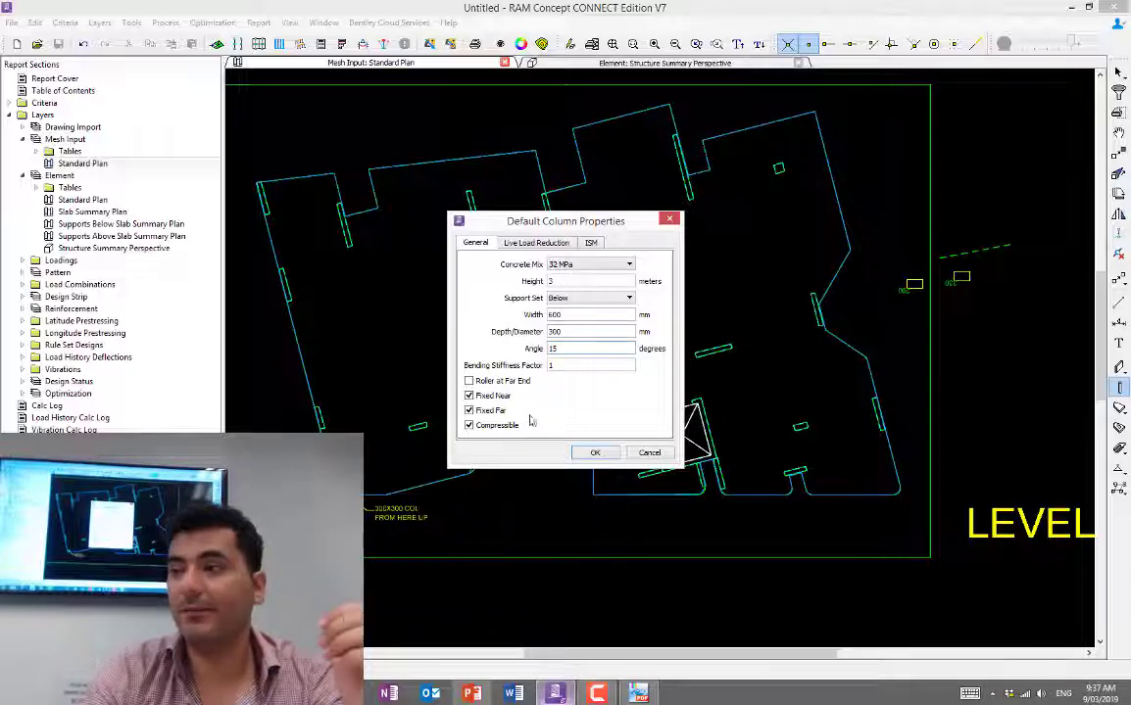
- Set the default column bending stiffness factor to 0.2, then bring up the PowerPoint training deck
{"action": "double_click", "coordinate": [556, 366]}
{"action": "type", "text": "0."}
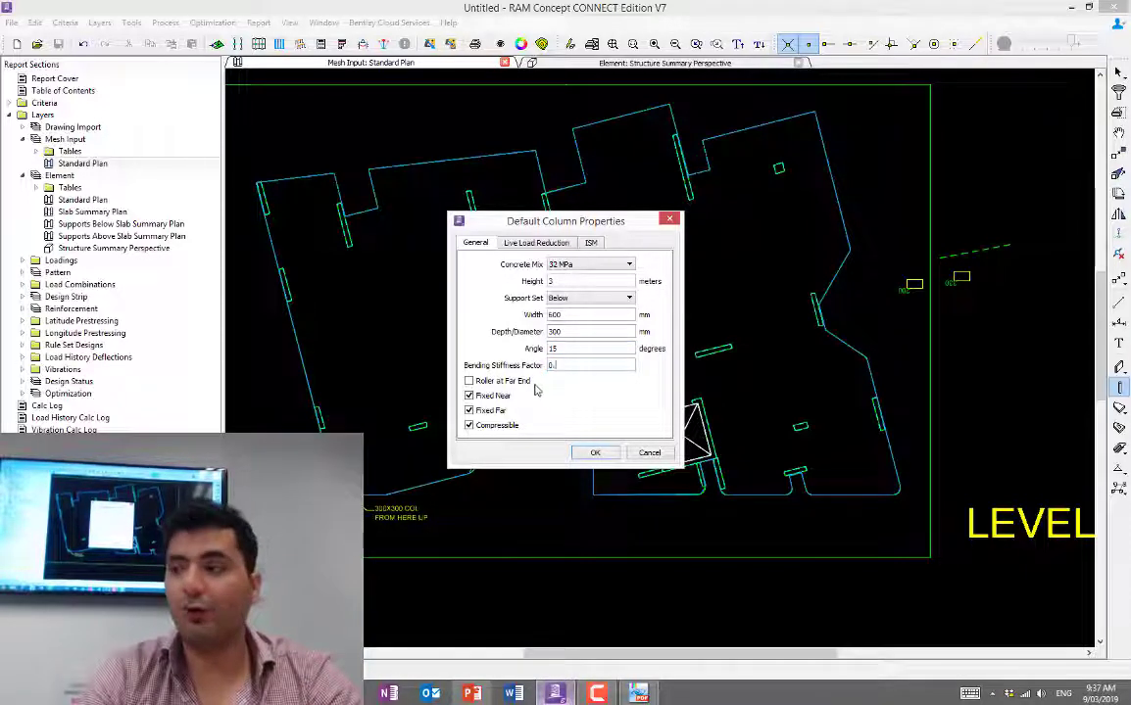
{"action": "type", "text": "2"}
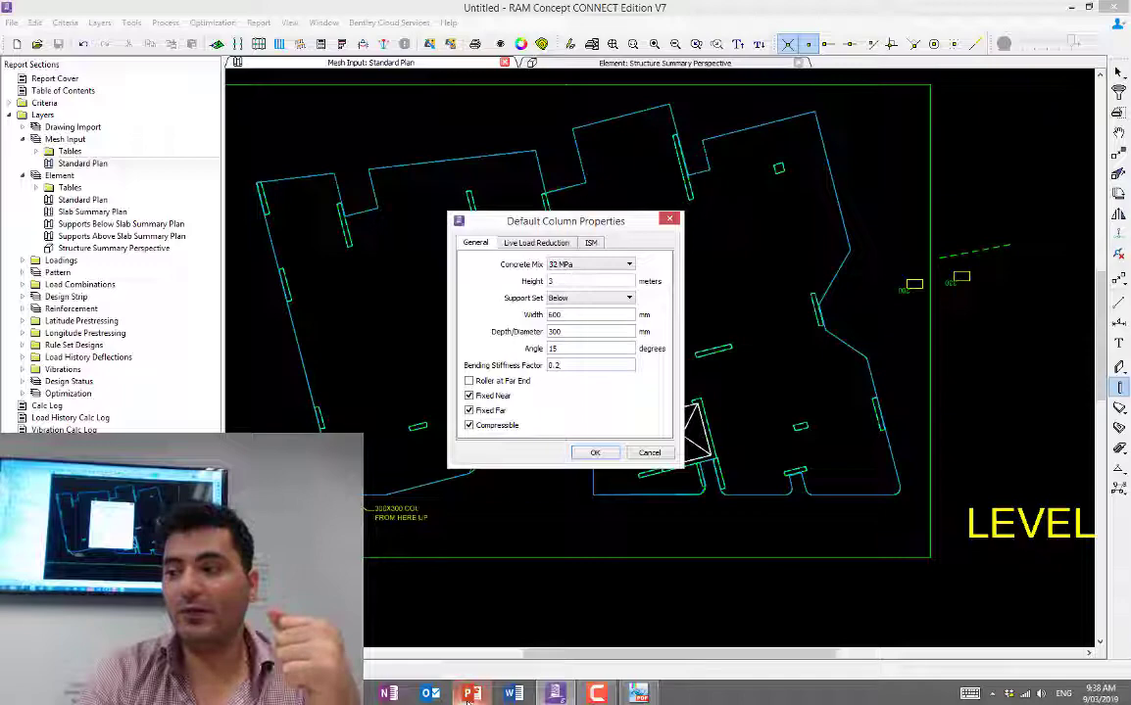
{"action": "left_click", "coordinate": [470, 695]}
- Advance the deck two slides to Define Column Properties – Page 1, then return to RAM Concept
{"action": "key", "text": "Page_Down"}
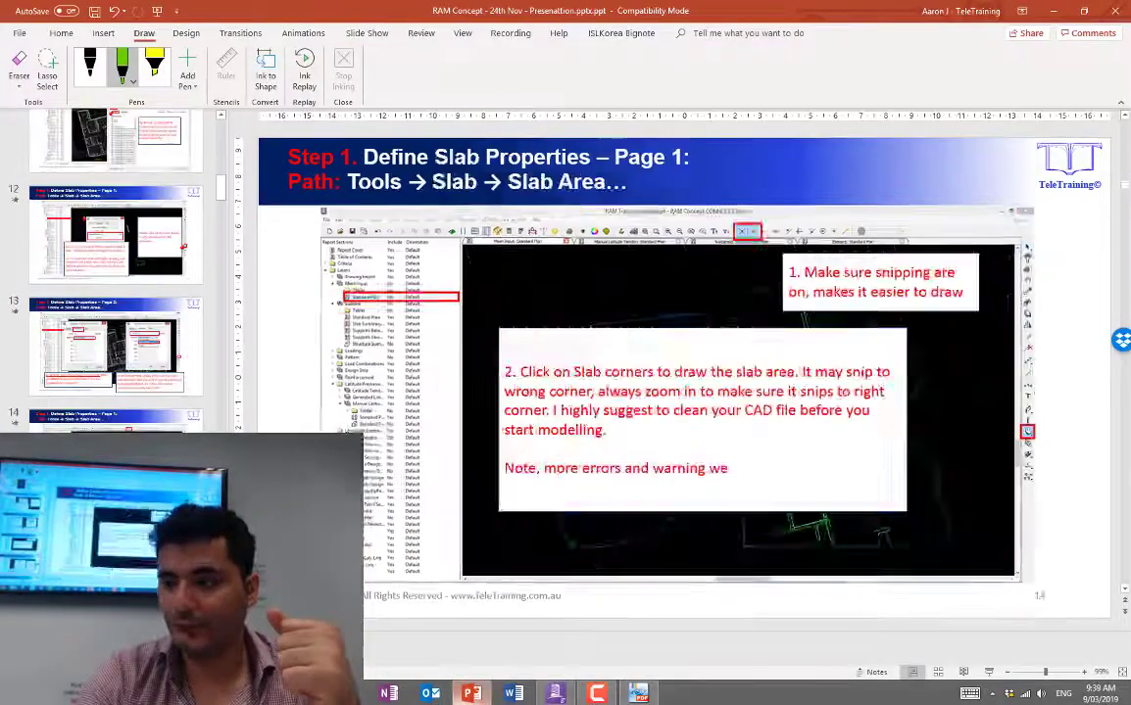
{"action": "key", "text": "Page_Down"}
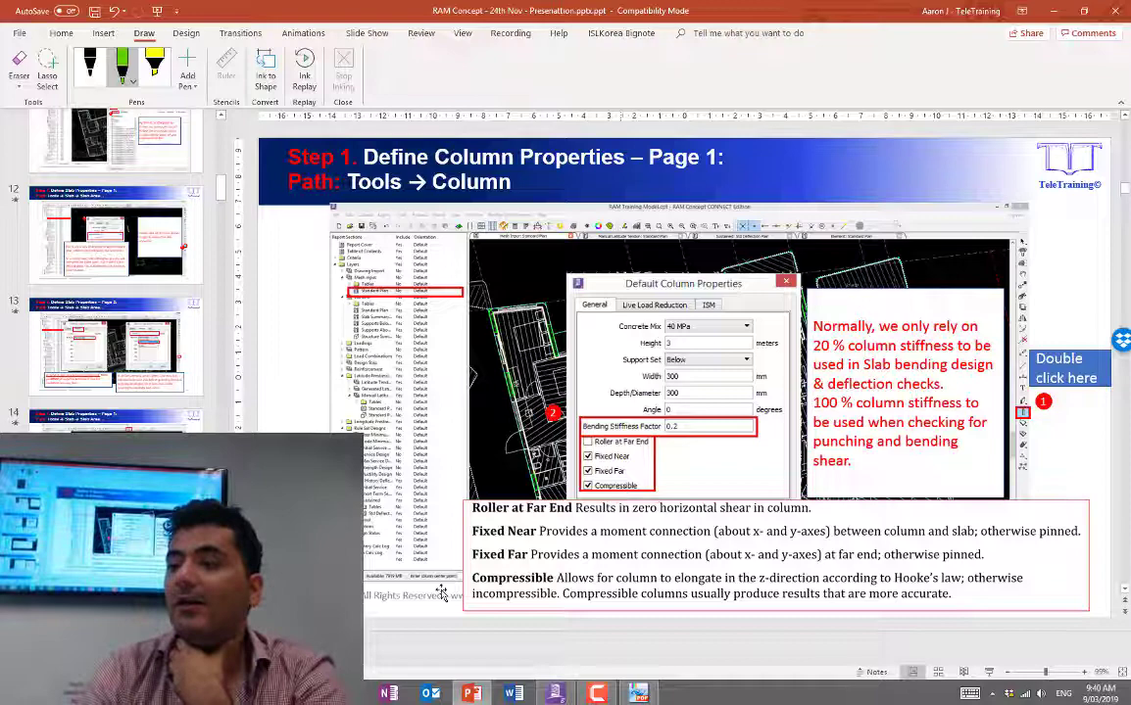
{"action": "left_click", "coordinate": [554, 693]}
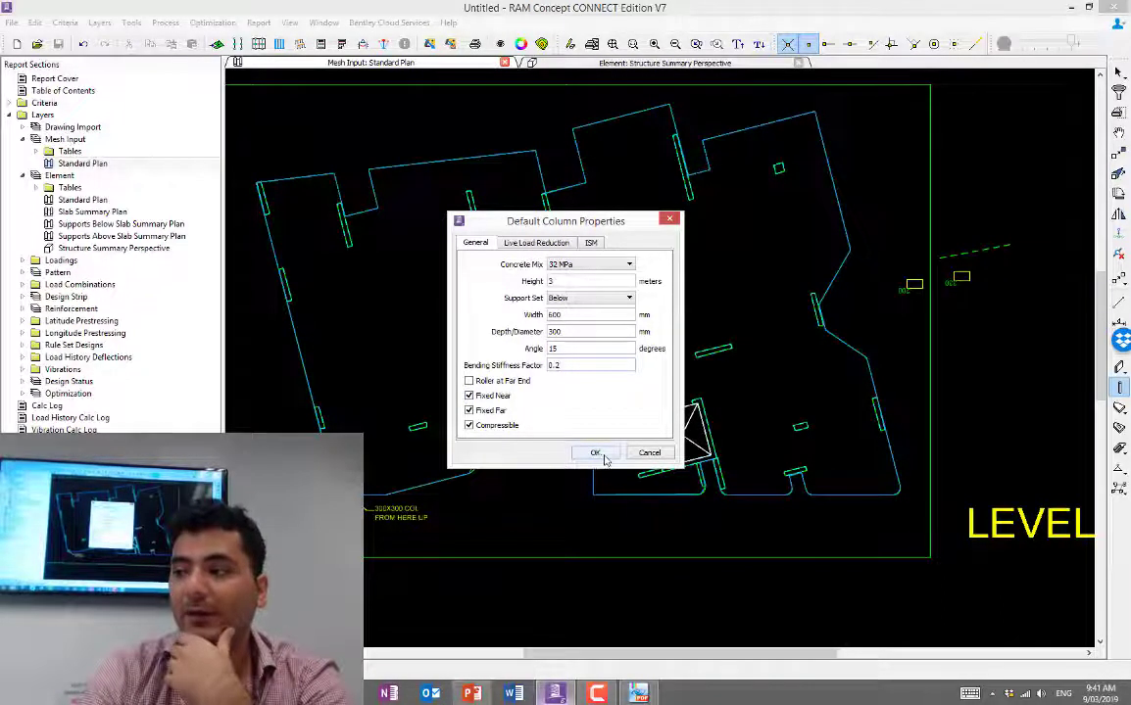
- Accept the 600 × 300 mm column defaults and place a column mid-strip on the green wall
{"action": "left_click", "coordinate": [594, 454]}
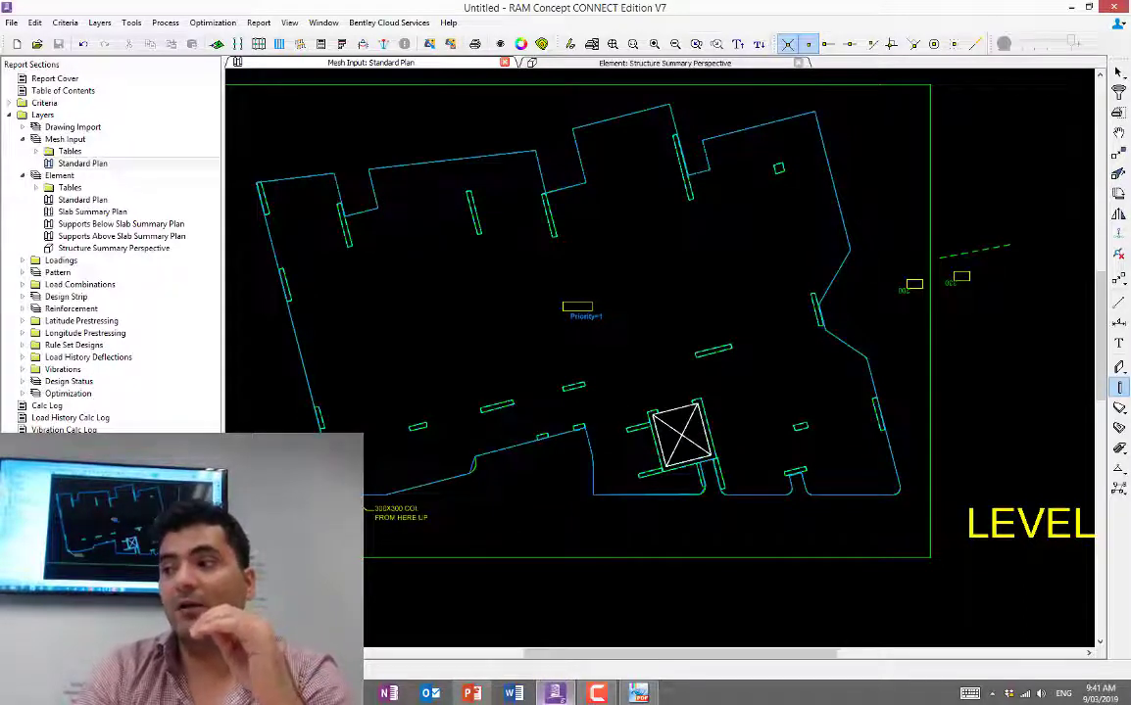
{"action": "scroll", "coordinate": [649, 421], "scroll_direction": "up", "scroll_amount": 2}
{"action": "scroll", "coordinate": [649, 421], "scroll_direction": "up", "scroll_amount": 4}
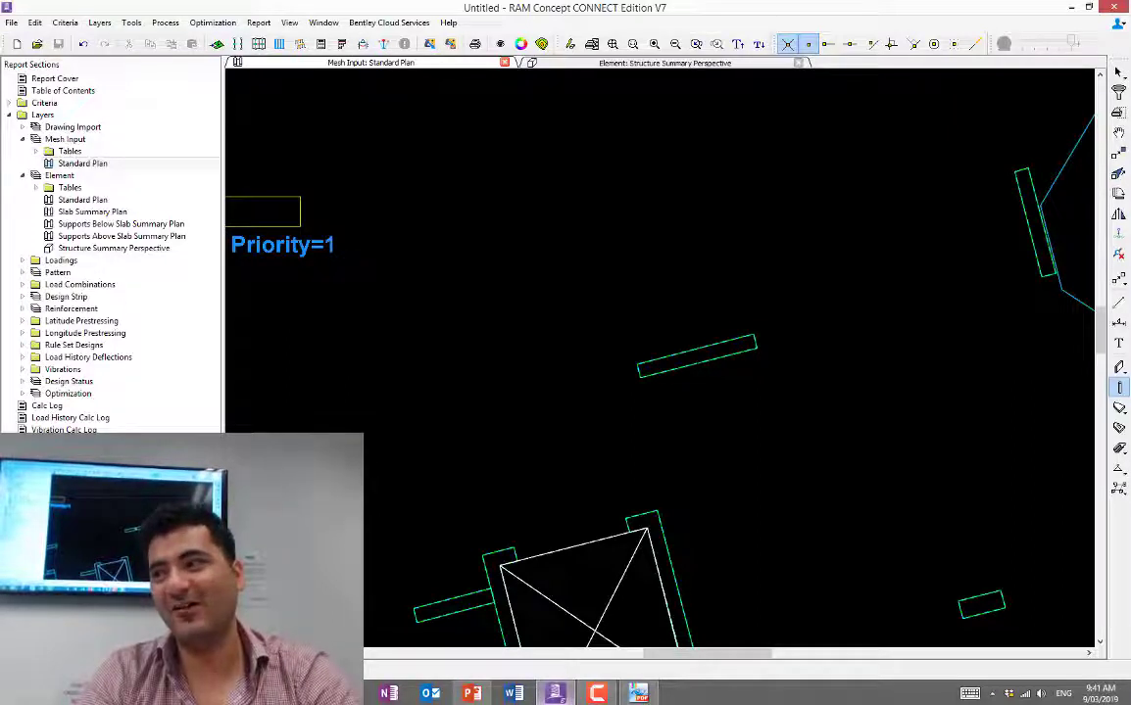
{"action": "left_click", "coordinate": [696, 358]}
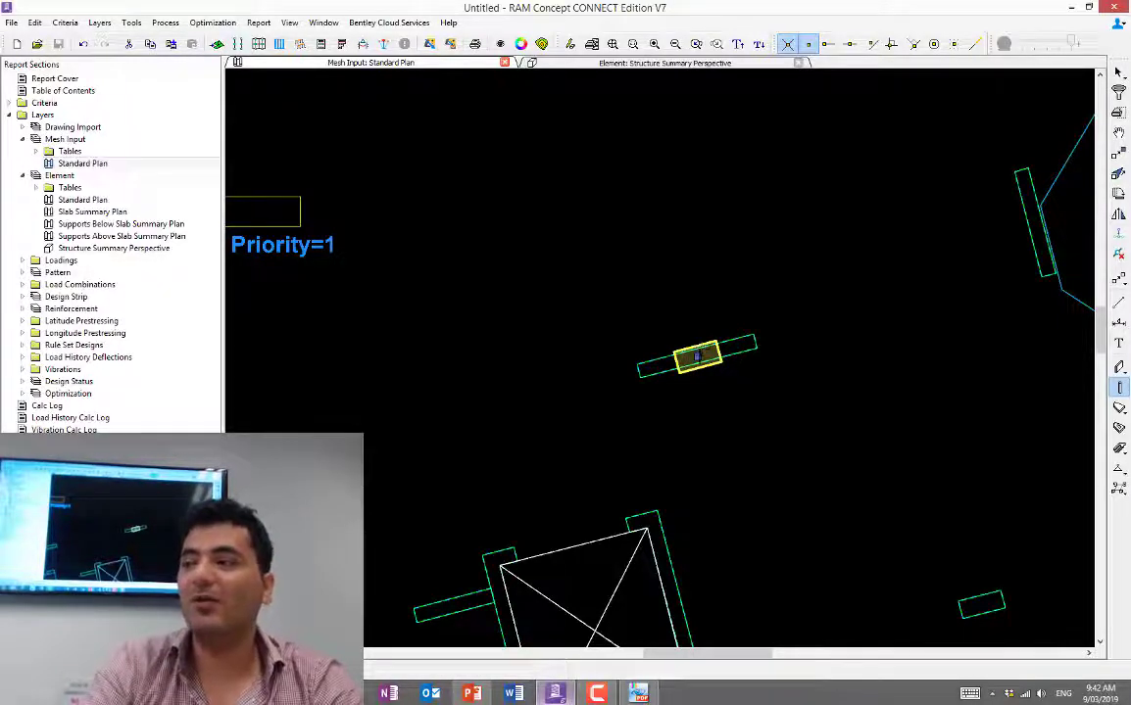
{"action": "right_click", "coordinate": [697, 356]}
{"action": "left_click", "coordinate": [727, 373]}
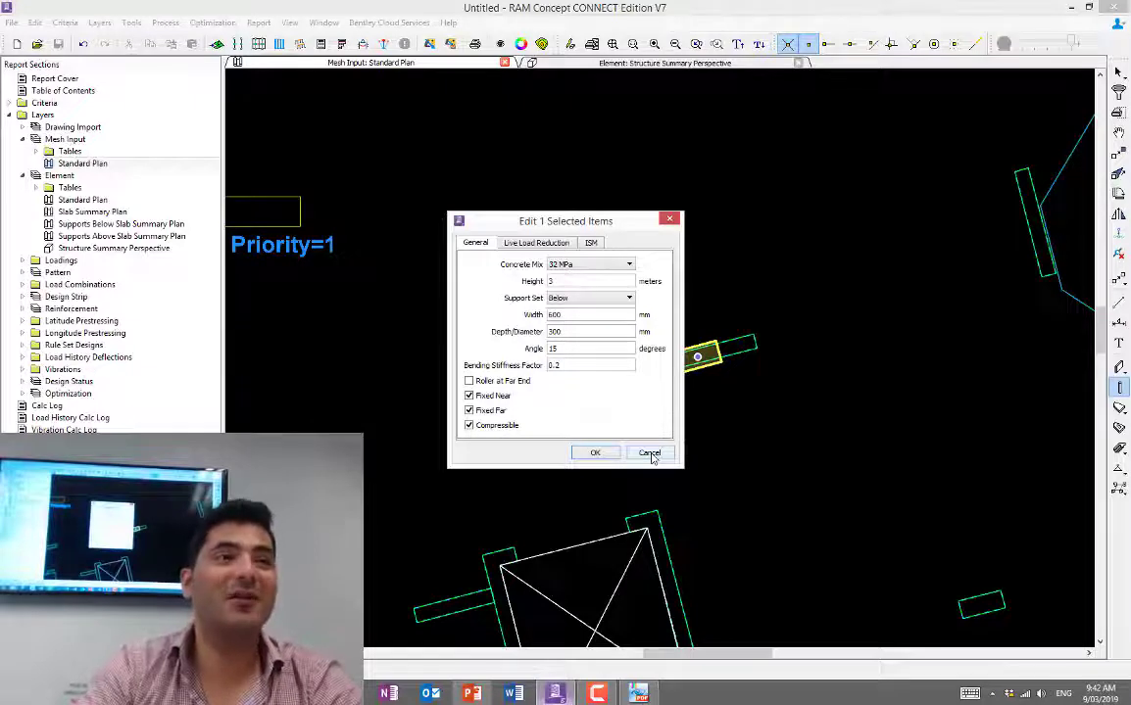
{"action": "left_click", "coordinate": [650, 453]}
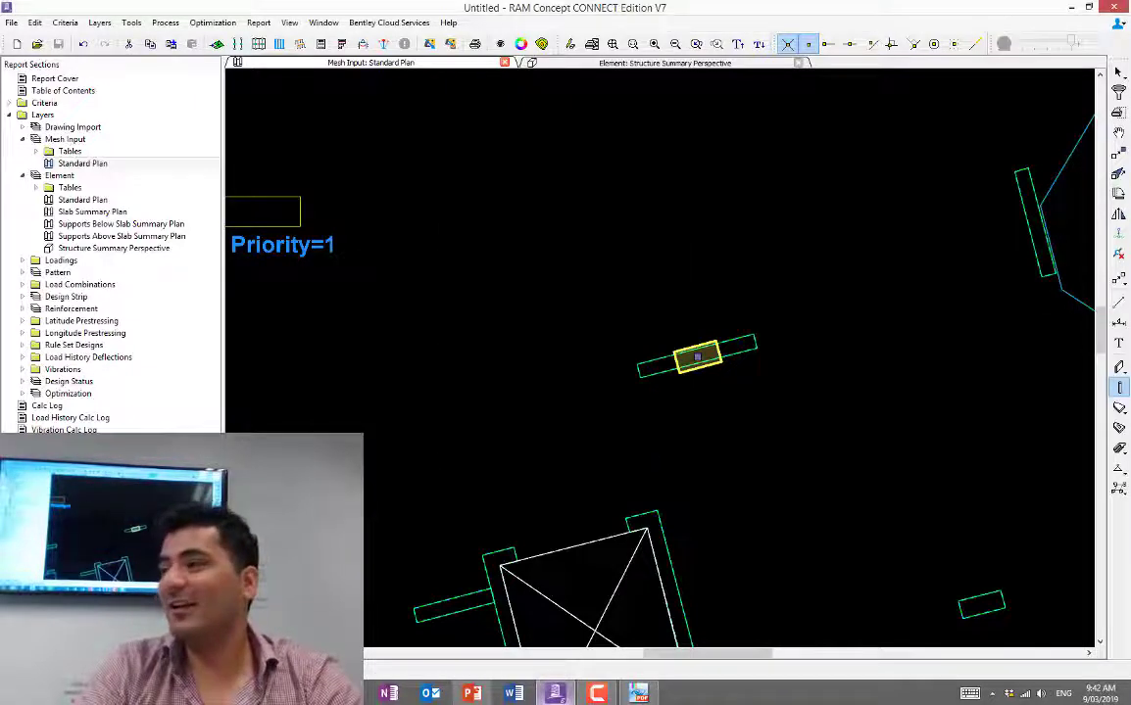
- Dimension the angled element's 1.66 length and 0.2 thickness, then select the placed column
{"action": "left_click", "coordinate": [1121, 323]}
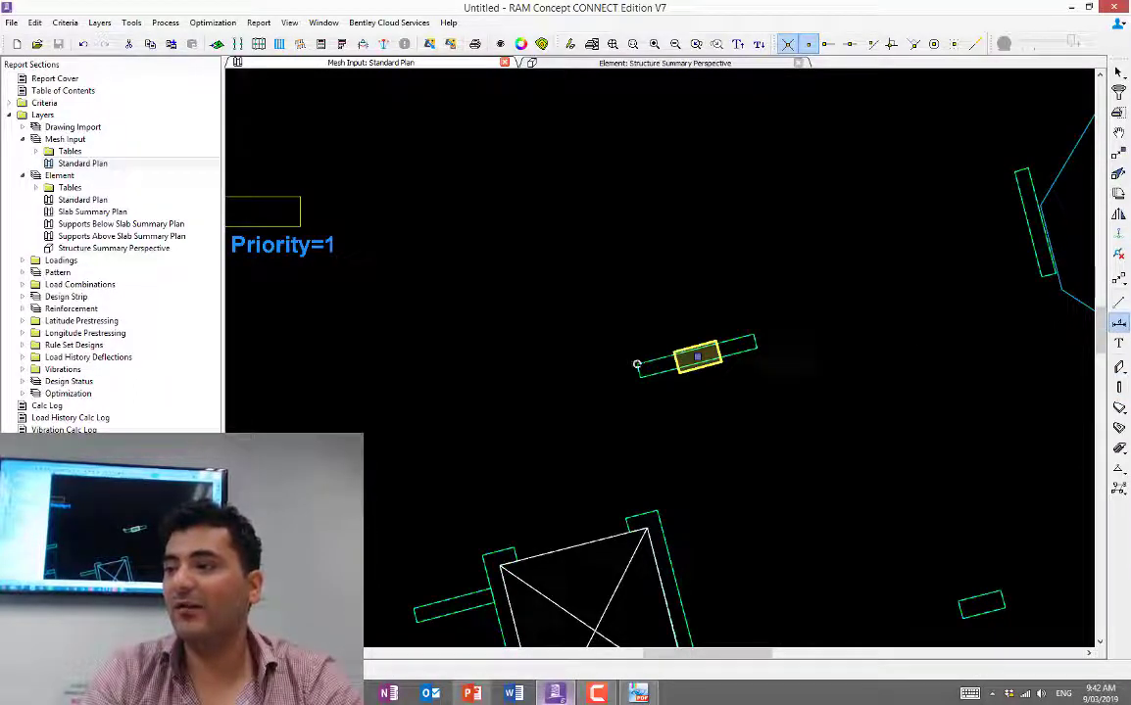
{"action": "left_click", "coordinate": [637, 364]}
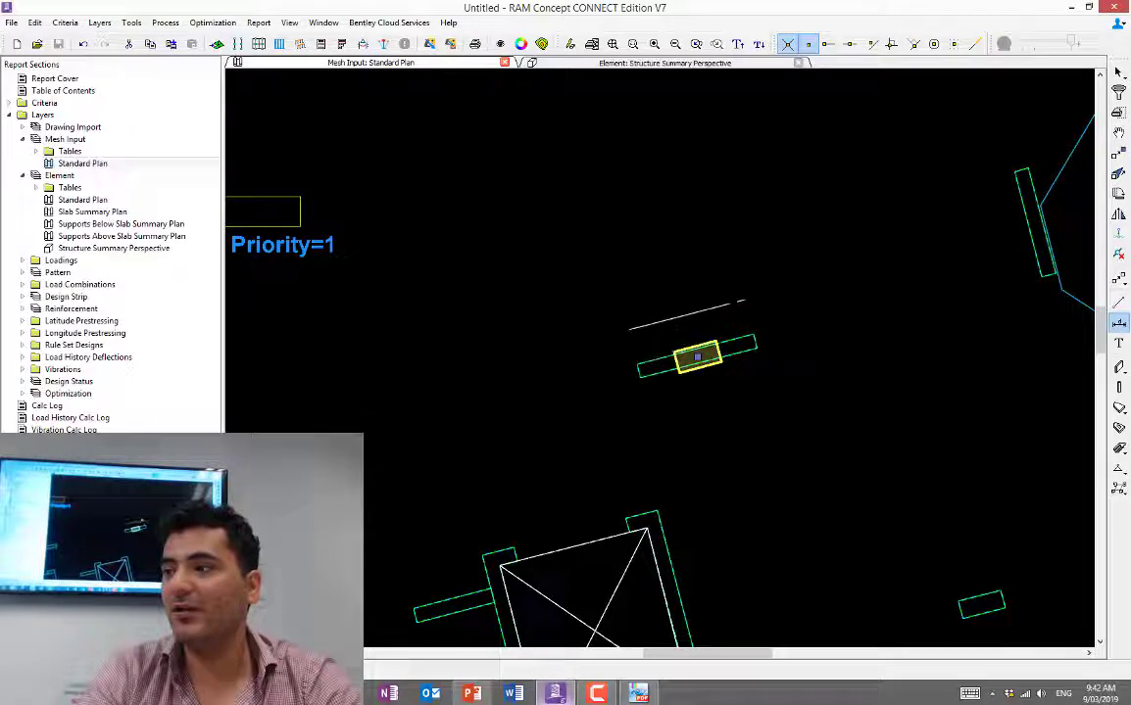
{"action": "left_click", "coordinate": [686, 313]}
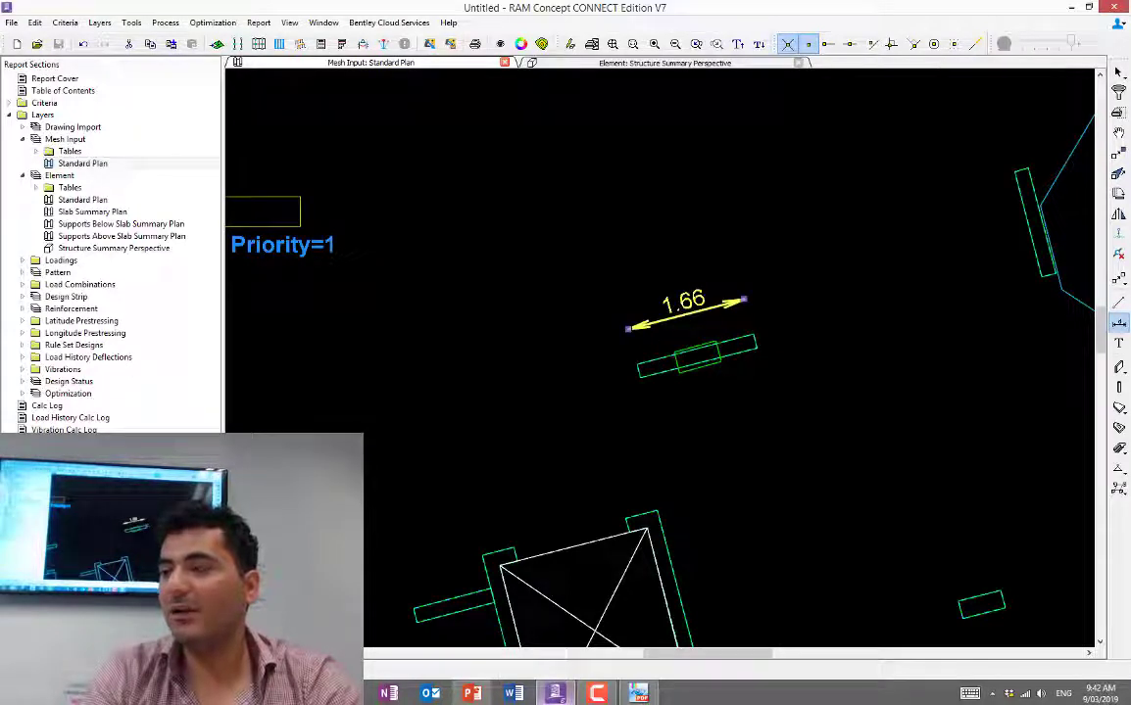
{"action": "left_click", "coordinate": [756, 347]}
{"action": "left_click", "coordinate": [755, 337]}
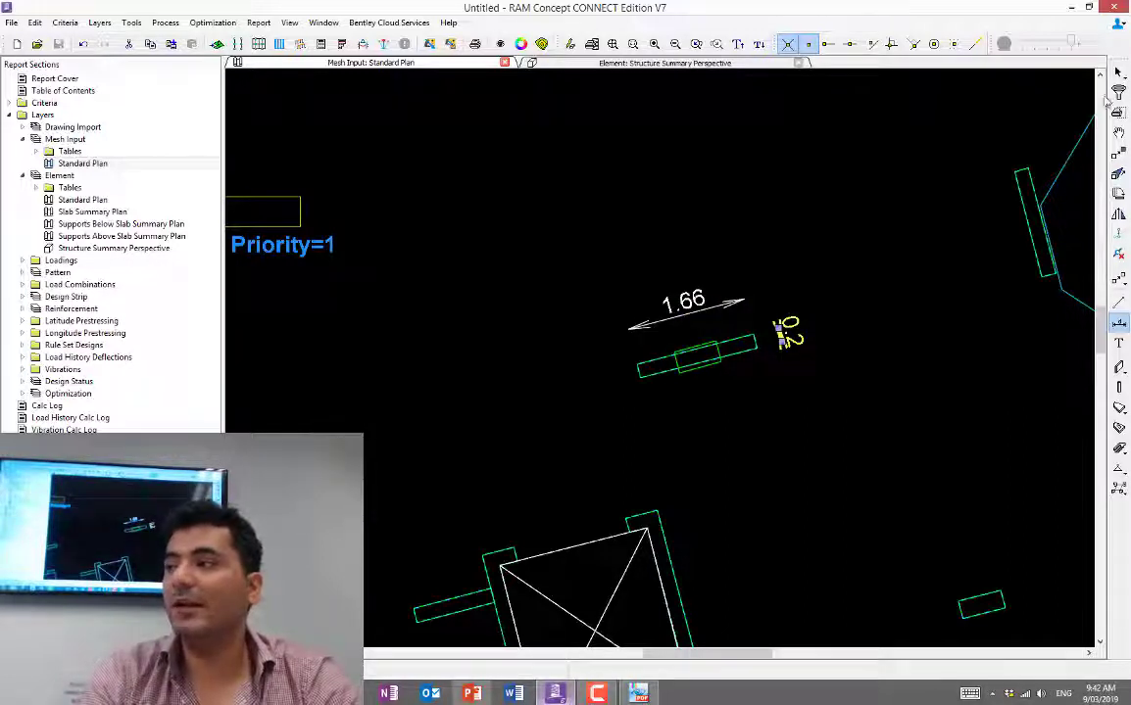
{"action": "left_click", "coordinate": [1118, 73]}
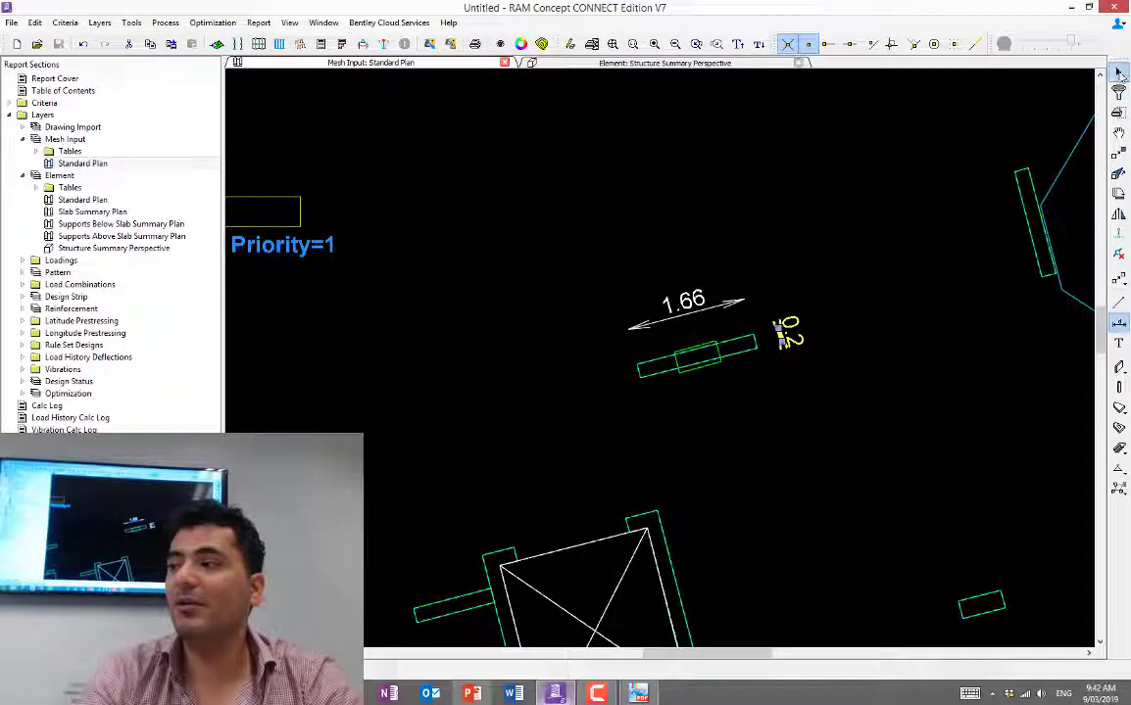
{"action": "left_click", "coordinate": [700, 360]}
- Resize the selected column to 1660 mm wide by 200 mm deep and zoom in on it
{"action": "right_click", "coordinate": [702, 363]}
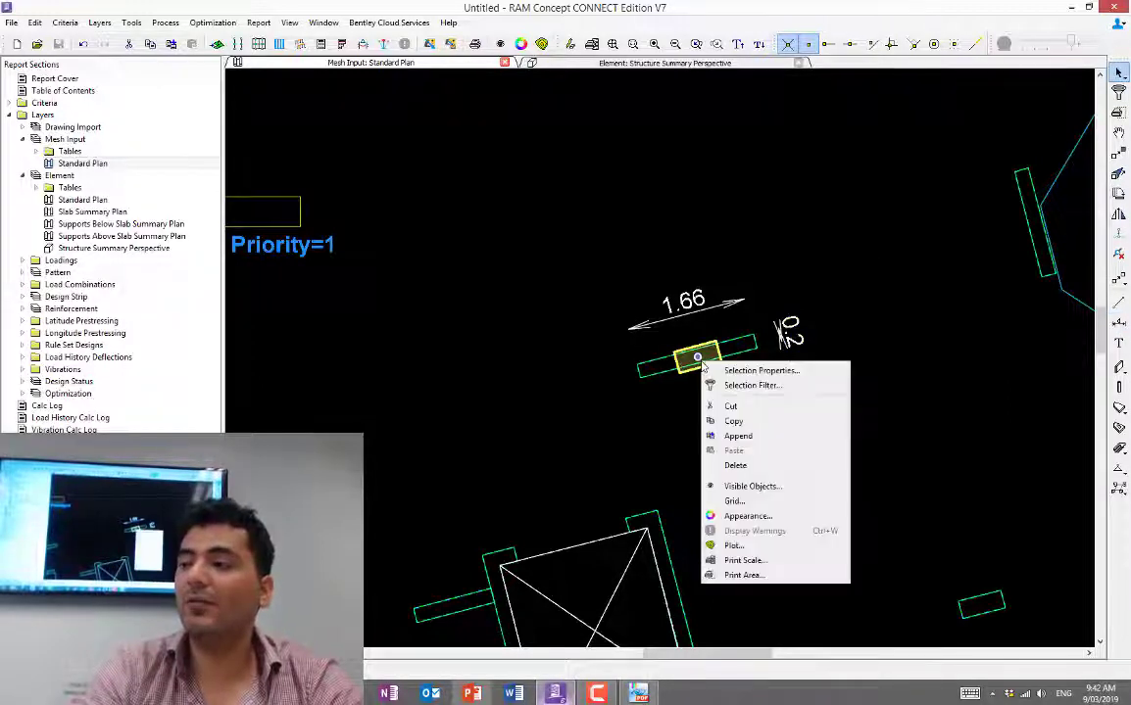
{"action": "left_click", "coordinate": [737, 370]}
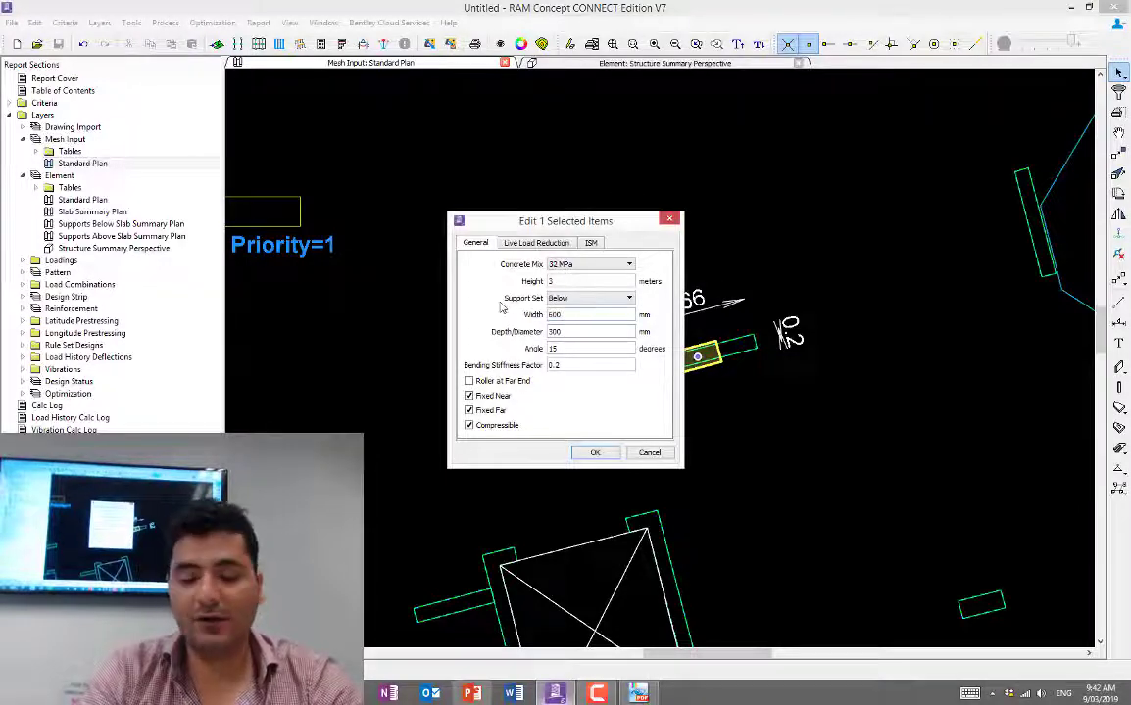
{"action": "key", "text": "Tab"}
{"action": "type", "text": "6"}
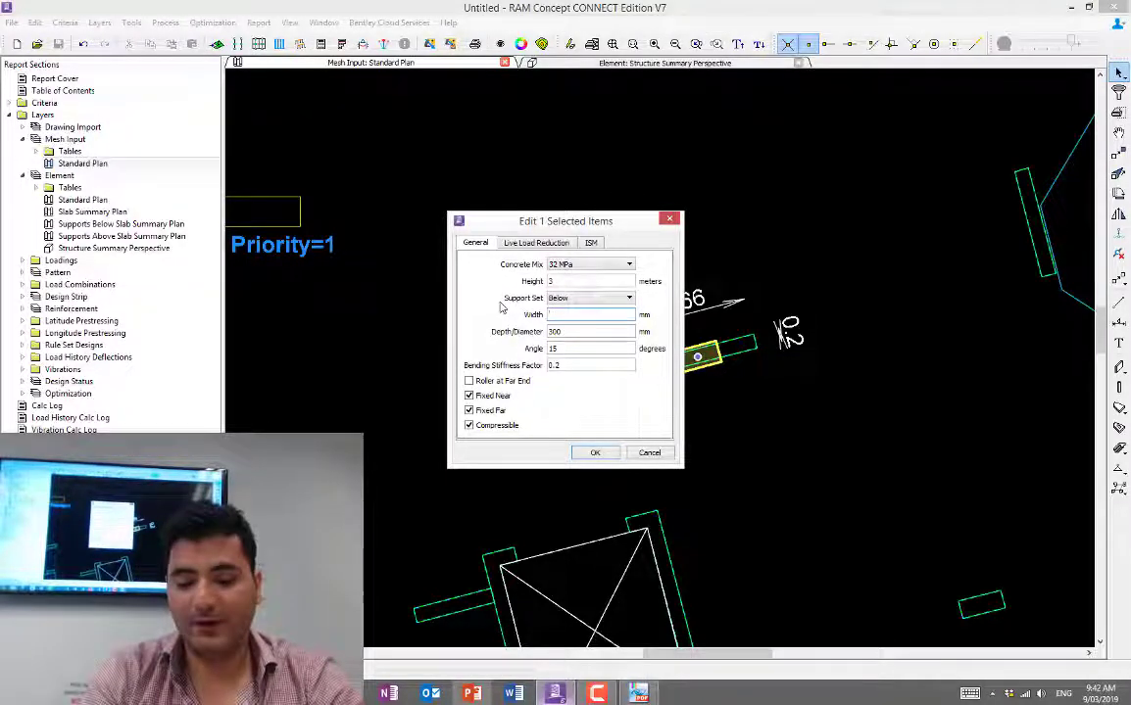
{"action": "type", "text": "00"}
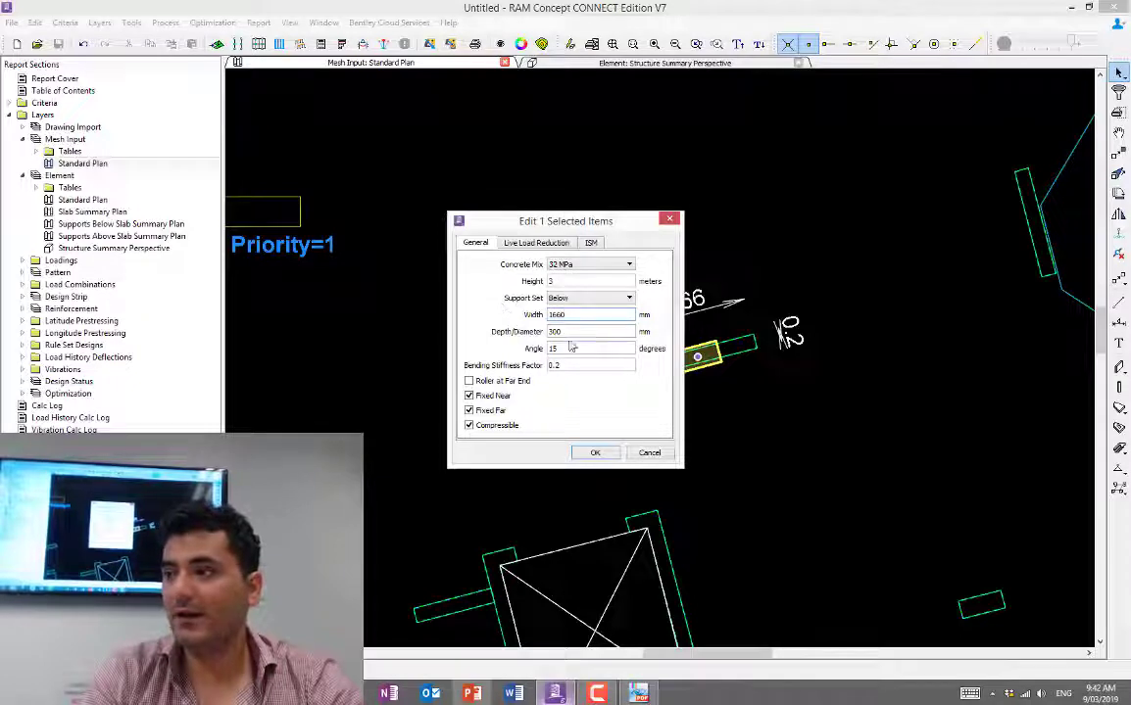
{"action": "left_click", "coordinate": [578, 332]}
{"action": "key", "text": "BackSpace"}
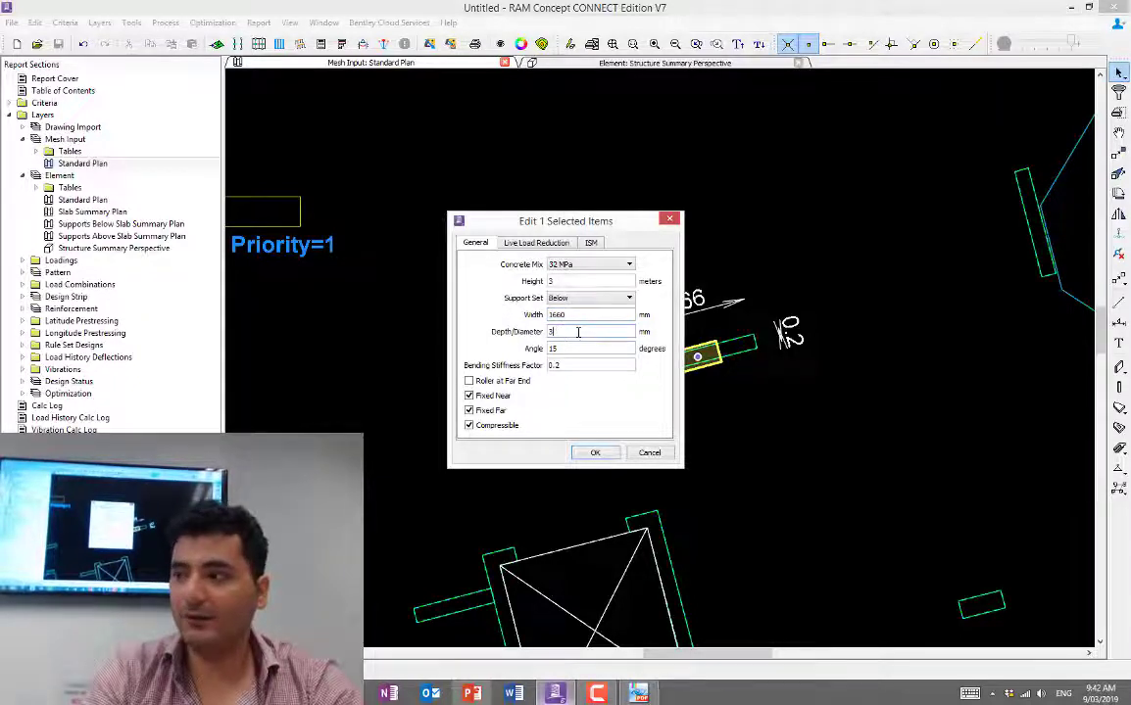
{"action": "type", "text": "200"}
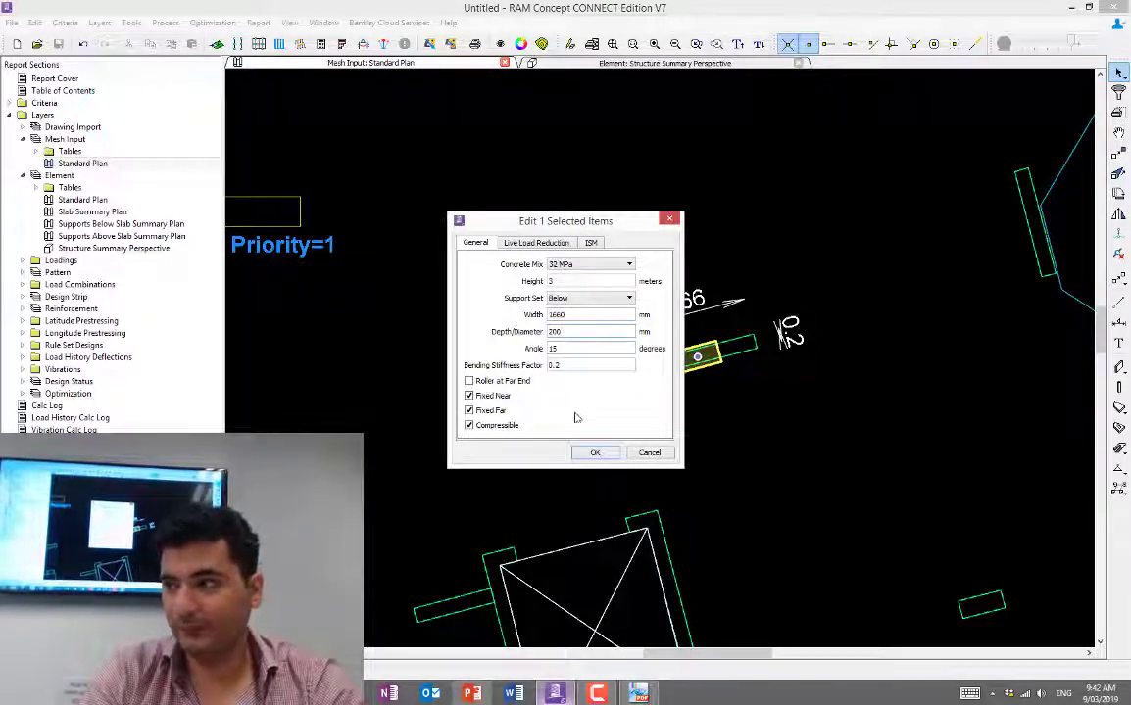
{"action": "left_click", "coordinate": [595, 453]}
{"action": "scroll", "coordinate": [662, 347], "scroll_direction": "up", "scroll_amount": 3}
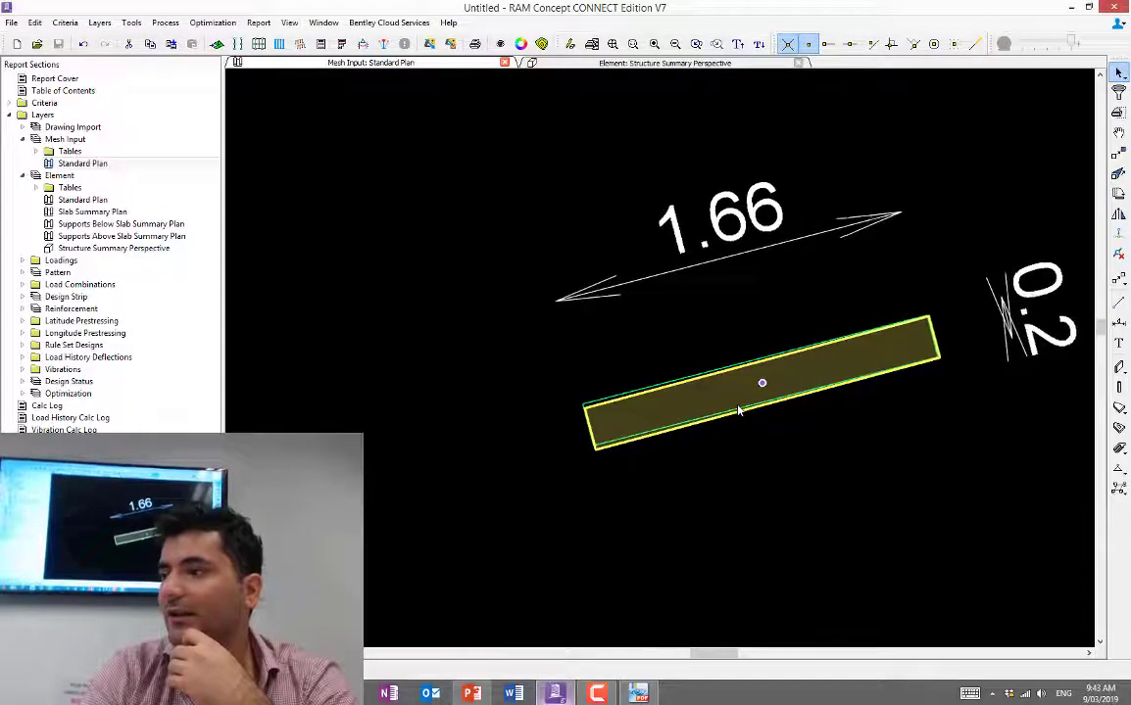
{"action": "scroll", "coordinate": [739, 412], "scroll_direction": "up", "scroll_amount": 1}
{"action": "scroll", "coordinate": [739, 412], "scroll_direction": "up", "scroll_amount": 1}
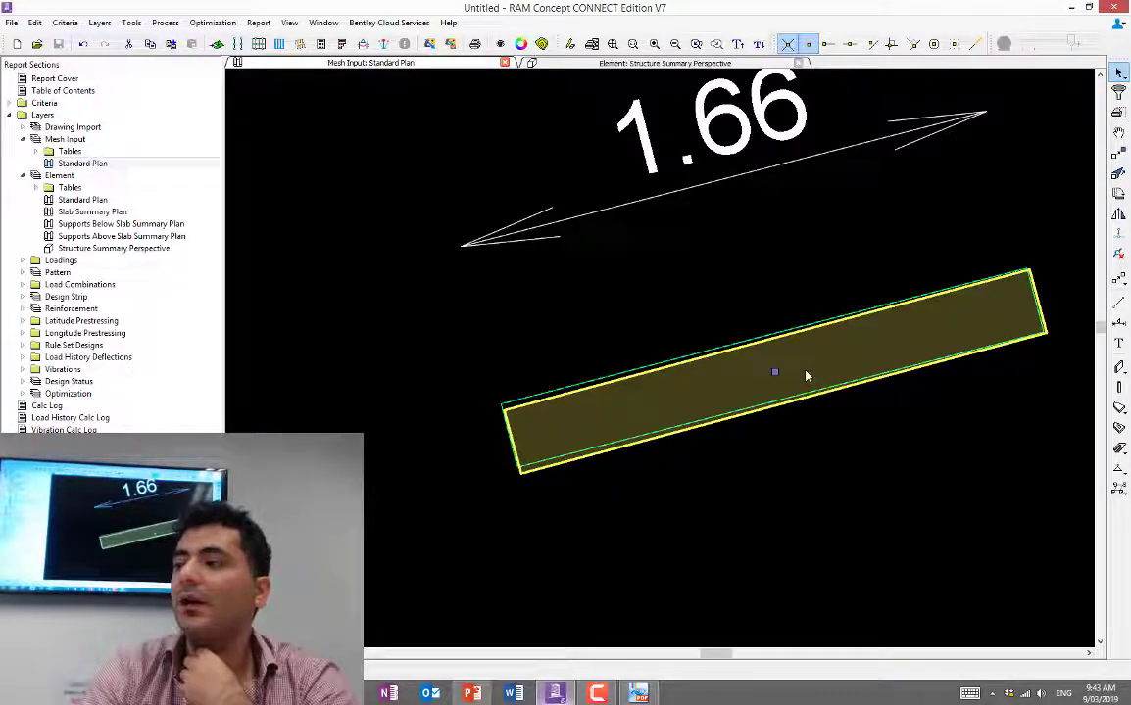
- Rotate the 1660 × 200 mm column to 14.5 degrees so it aligns with the drawn element
{"action": "right_click", "coordinate": [807, 376]}
{"action": "left_click", "coordinate": [819, 382]}
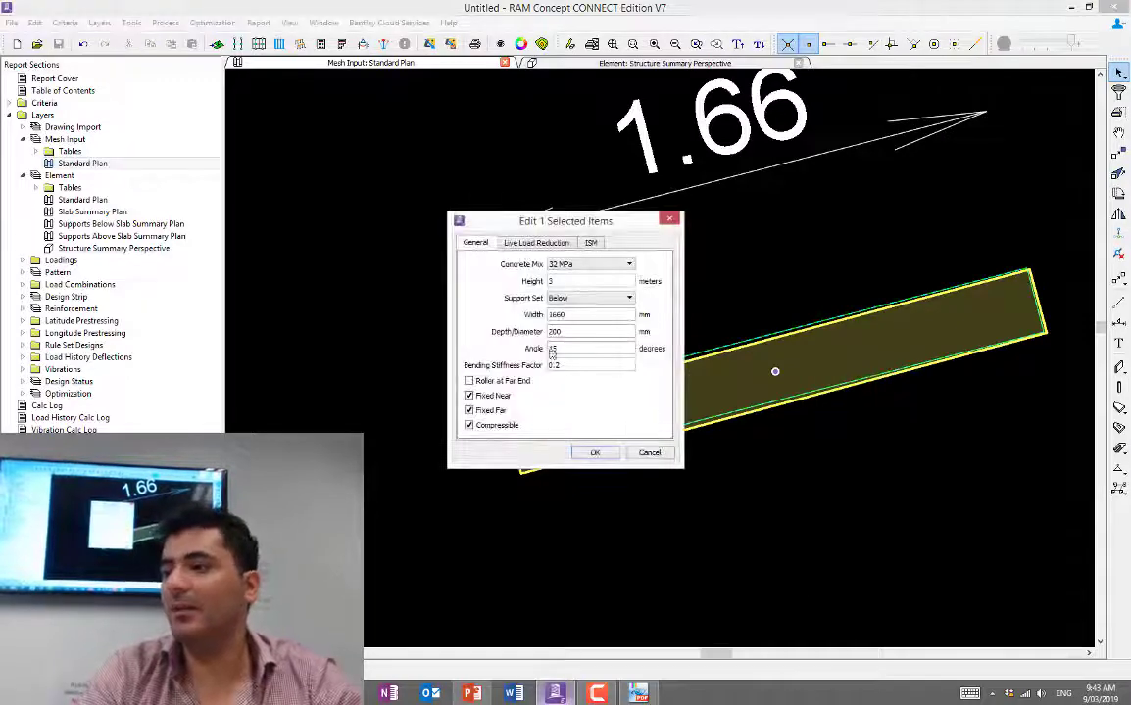
{"action": "left_click", "coordinate": [563, 347]}
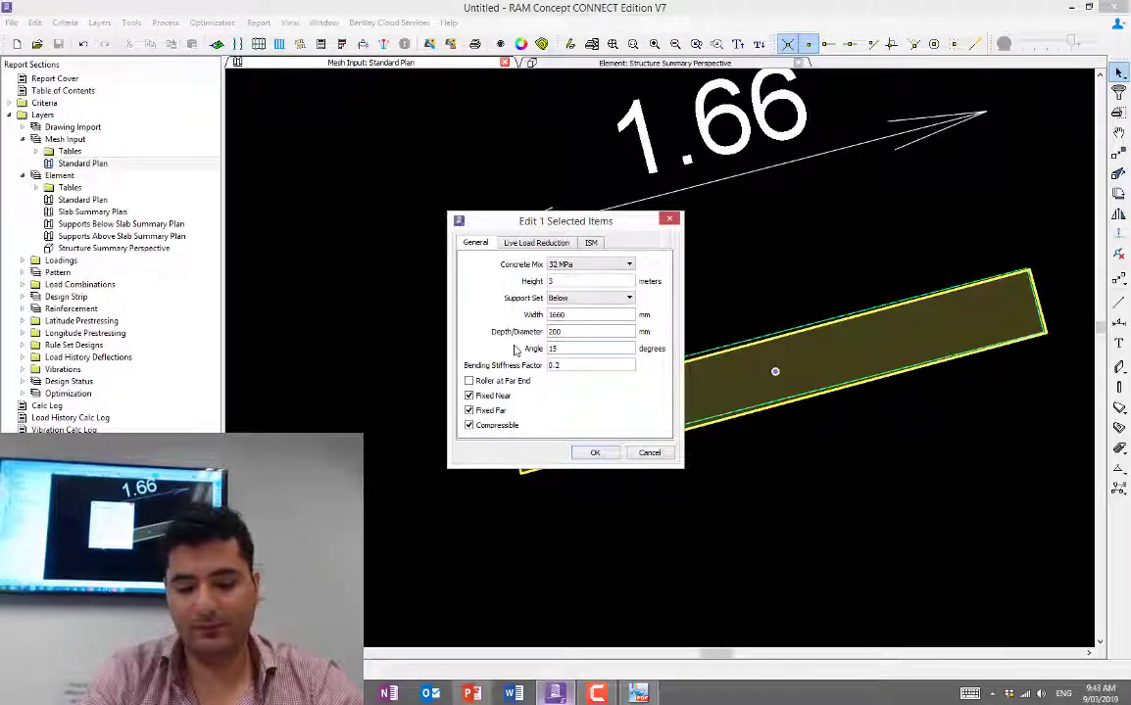
{"action": "left_click", "coordinate": [594, 453]}
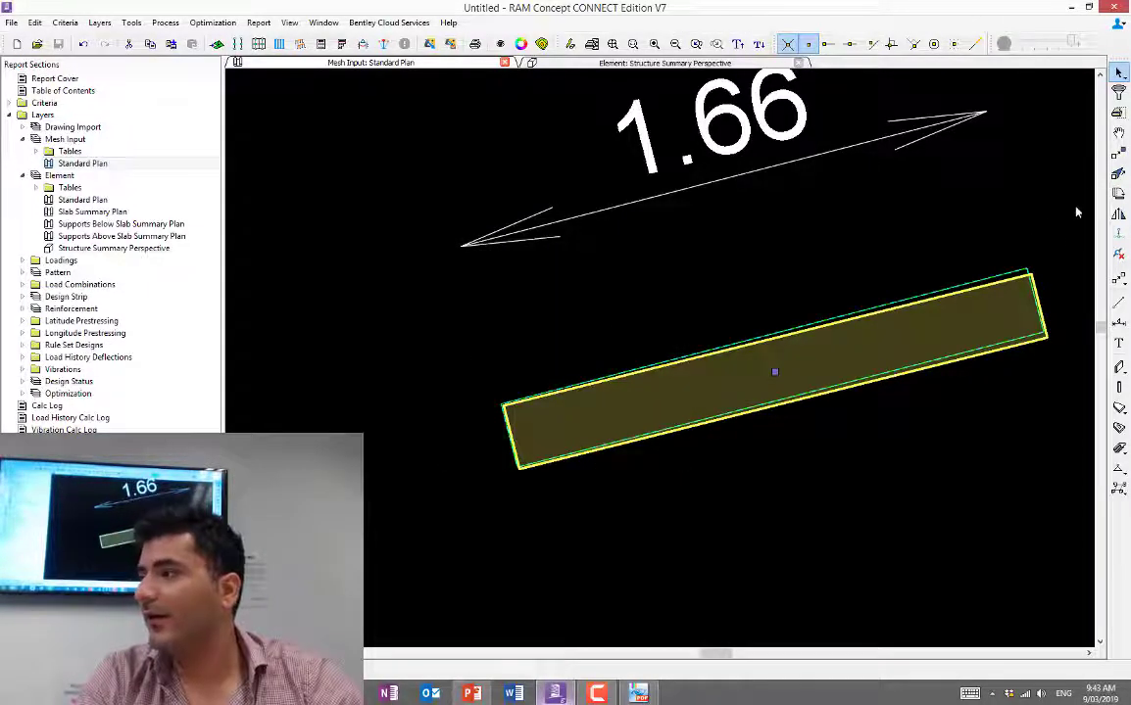
{"action": "left_click", "coordinate": [1118, 154]}
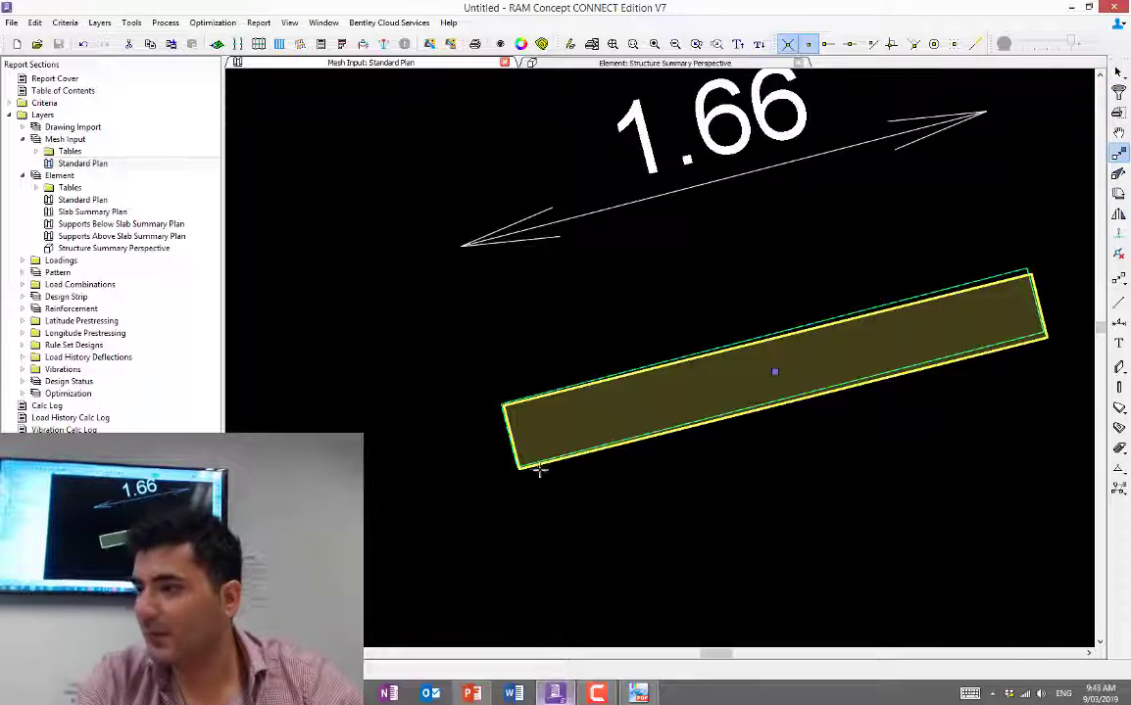
{"action": "left_click", "coordinate": [476, 423]}
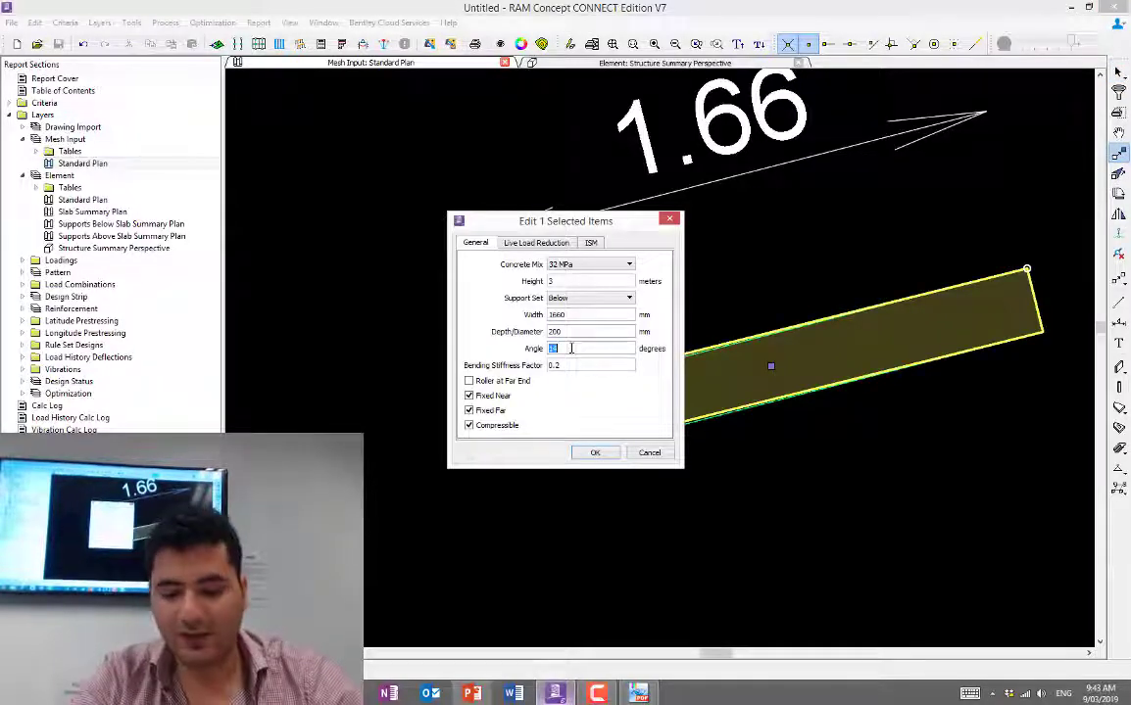
{"action": "left_click", "coordinate": [594, 452]}
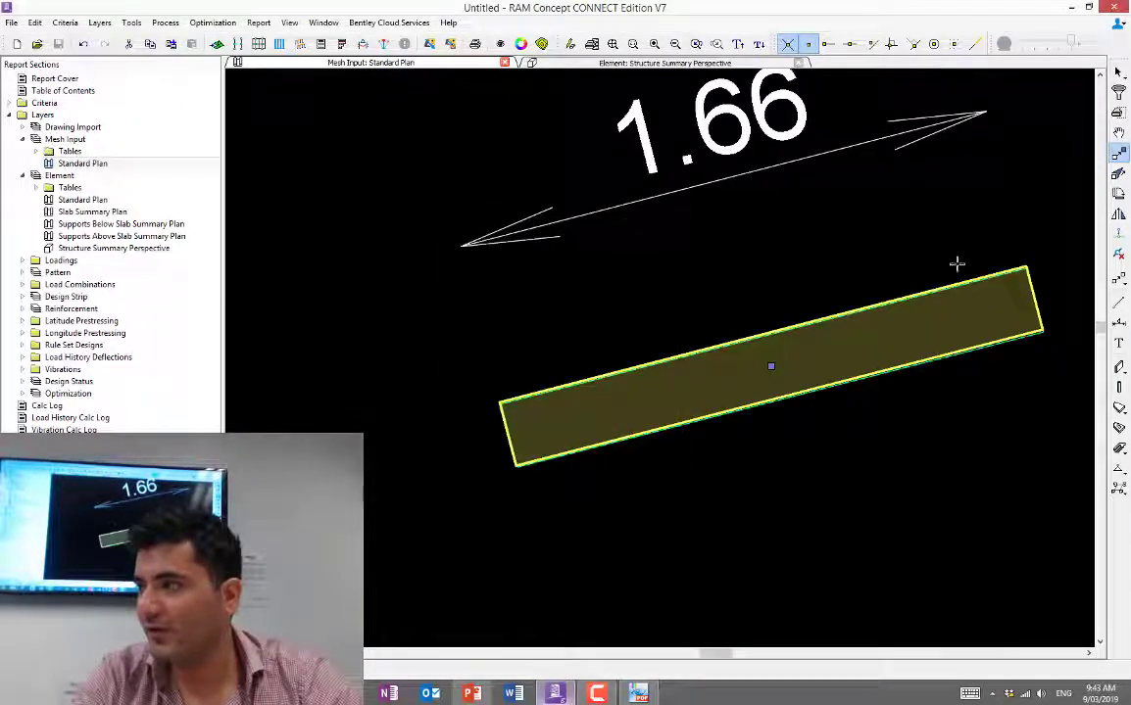
{"action": "left_click", "coordinate": [1120, 154]}
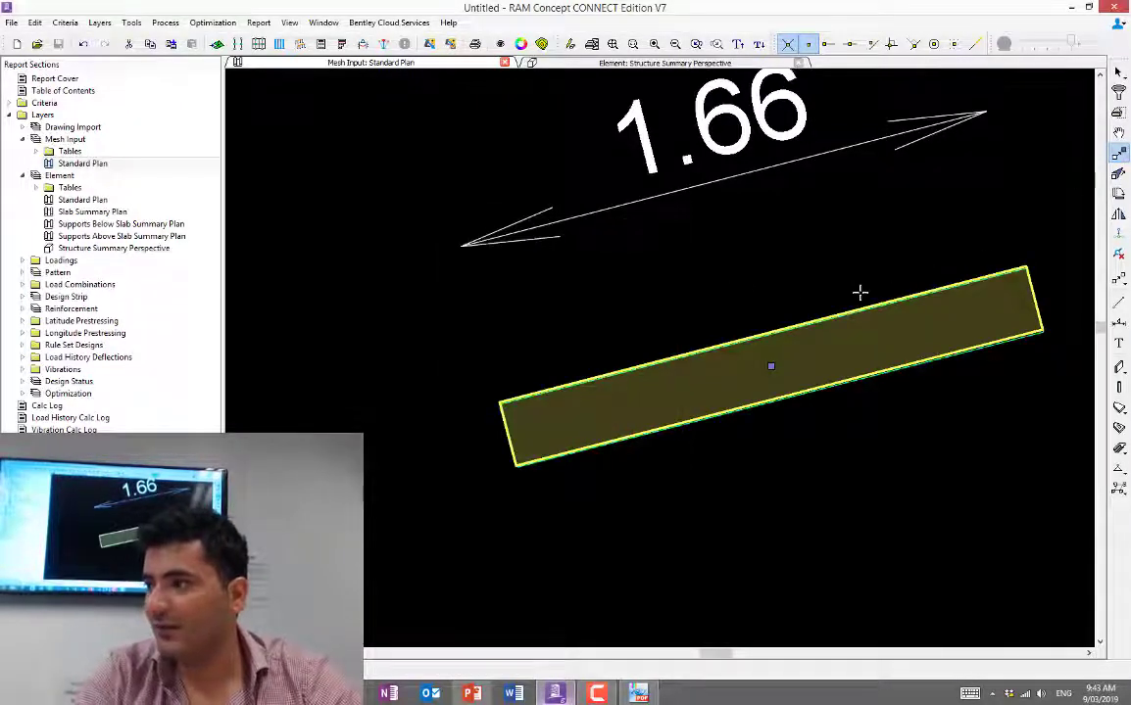
- Zoom out to show the rotated column in the floor plan and return to the Selection tool
{"action": "scroll", "coordinate": [859, 292], "scroll_direction": "up", "scroll_amount": 4}
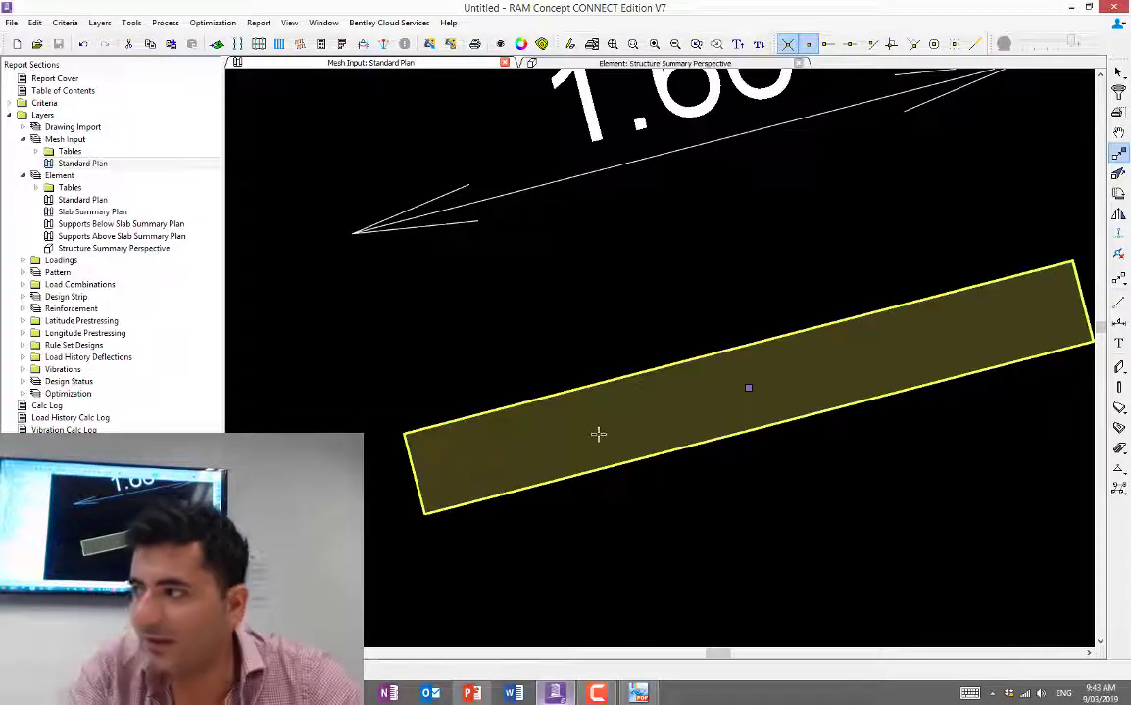
{"action": "scroll", "coordinate": [598, 431], "scroll_direction": "down", "scroll_amount": 3}
{"action": "scroll", "coordinate": [597, 416], "scroll_direction": "down", "scroll_amount": 5}
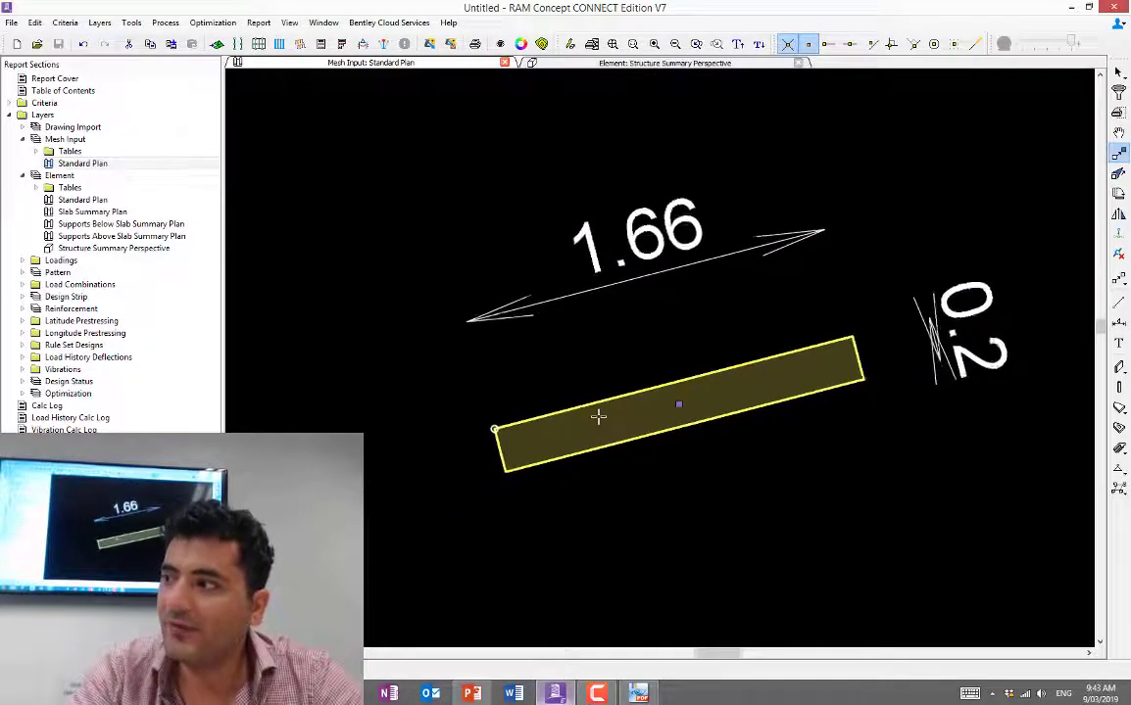
{"action": "scroll", "coordinate": [597, 417], "scroll_direction": "down", "scroll_amount": 5}
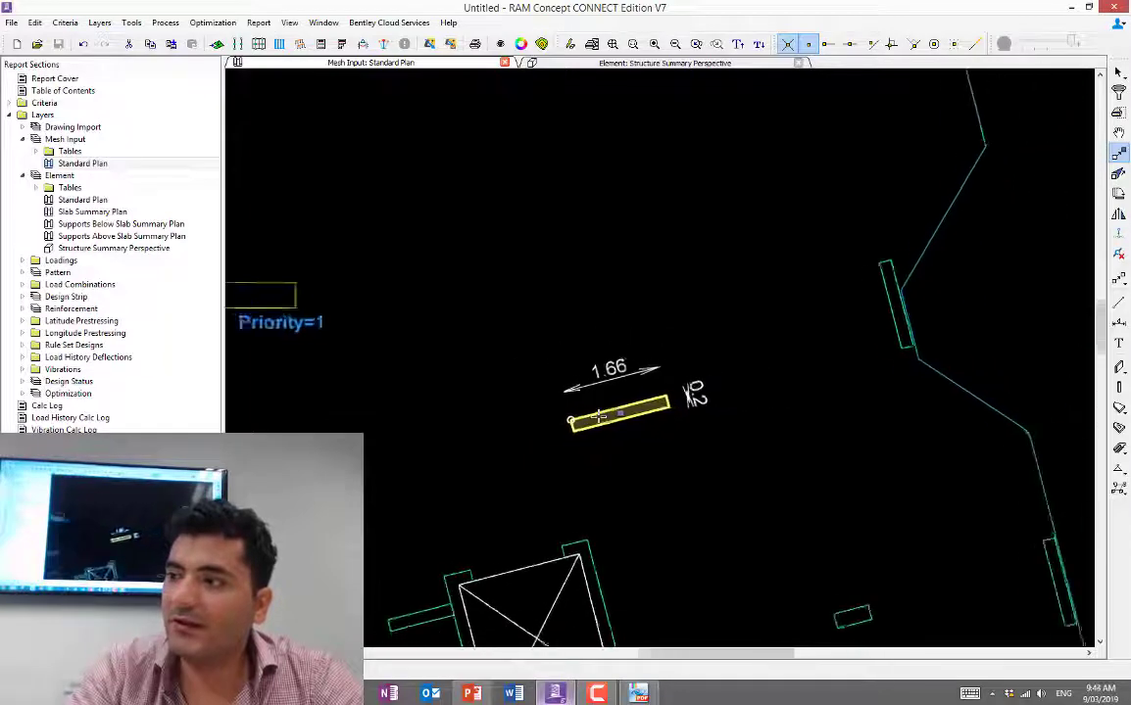
{"action": "scroll", "coordinate": [598, 416], "scroll_direction": "up", "scroll_amount": 2}
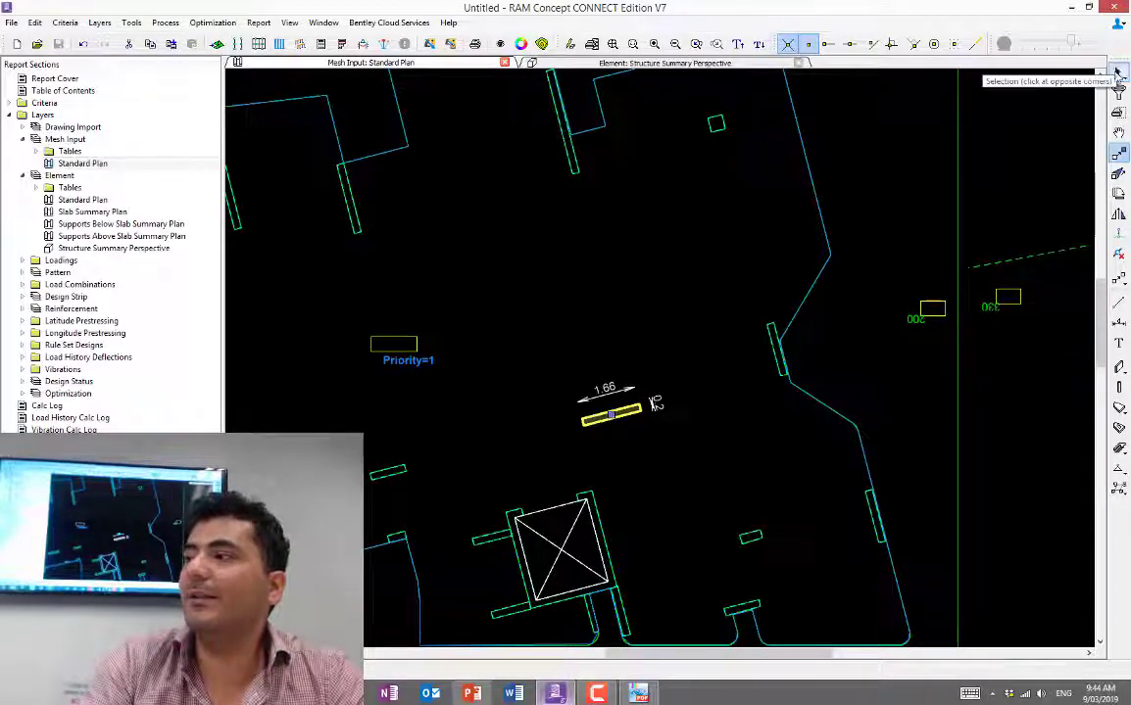
{"action": "left_click", "coordinate": [1120, 72]}
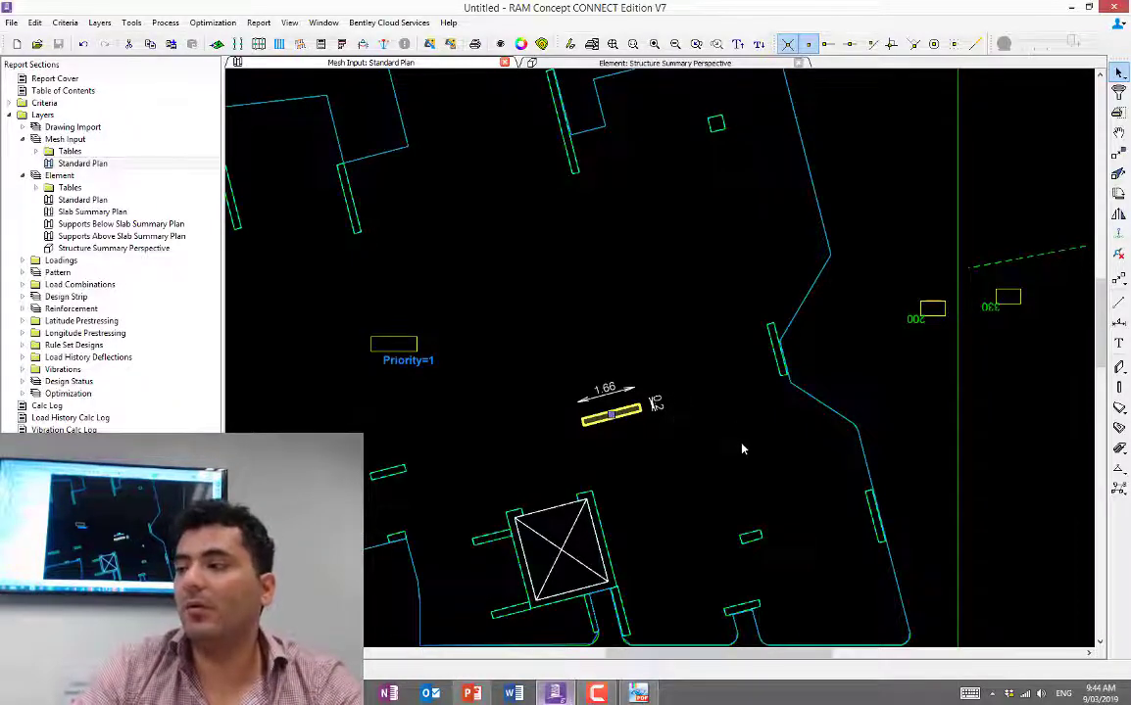
- Review the slab plan around the column, then switch to the Define Column Properties – Page 1 slide
{"action": "scroll", "coordinate": [741, 449], "scroll_direction": "down", "scroll_amount": 1}
{"action": "scroll", "coordinate": [742, 449], "scroll_direction": "down", "scroll_amount": 1}
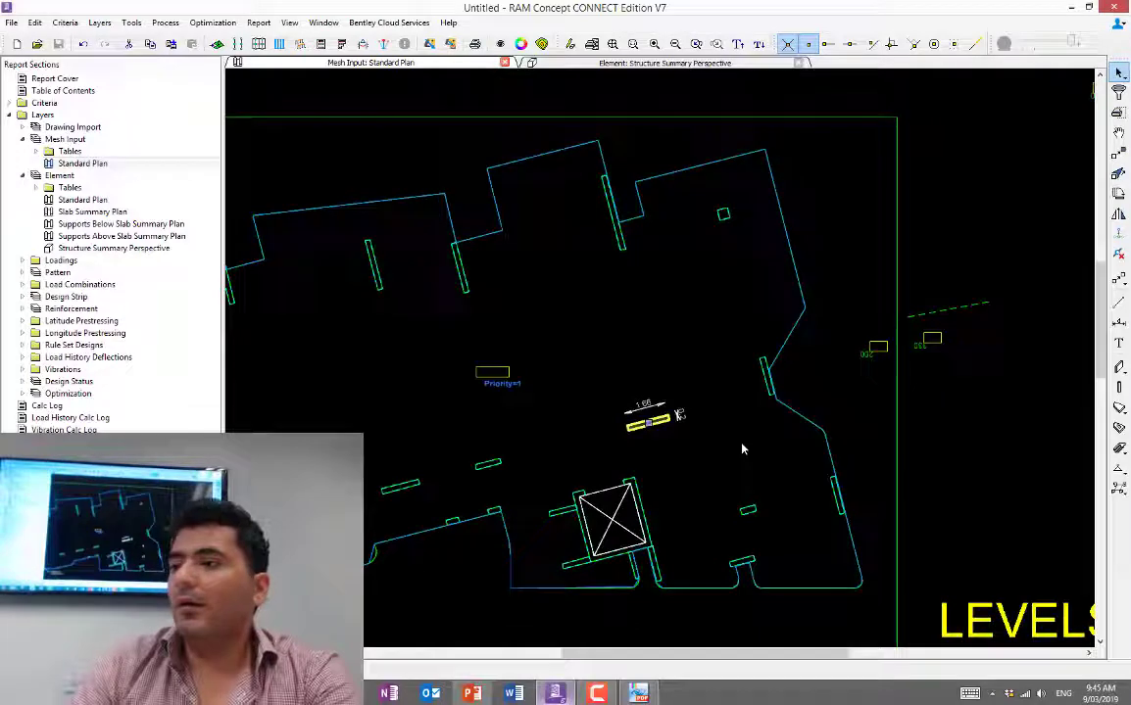
{"action": "scroll", "coordinate": [667, 443], "scroll_direction": "down", "scroll_amount": 2}
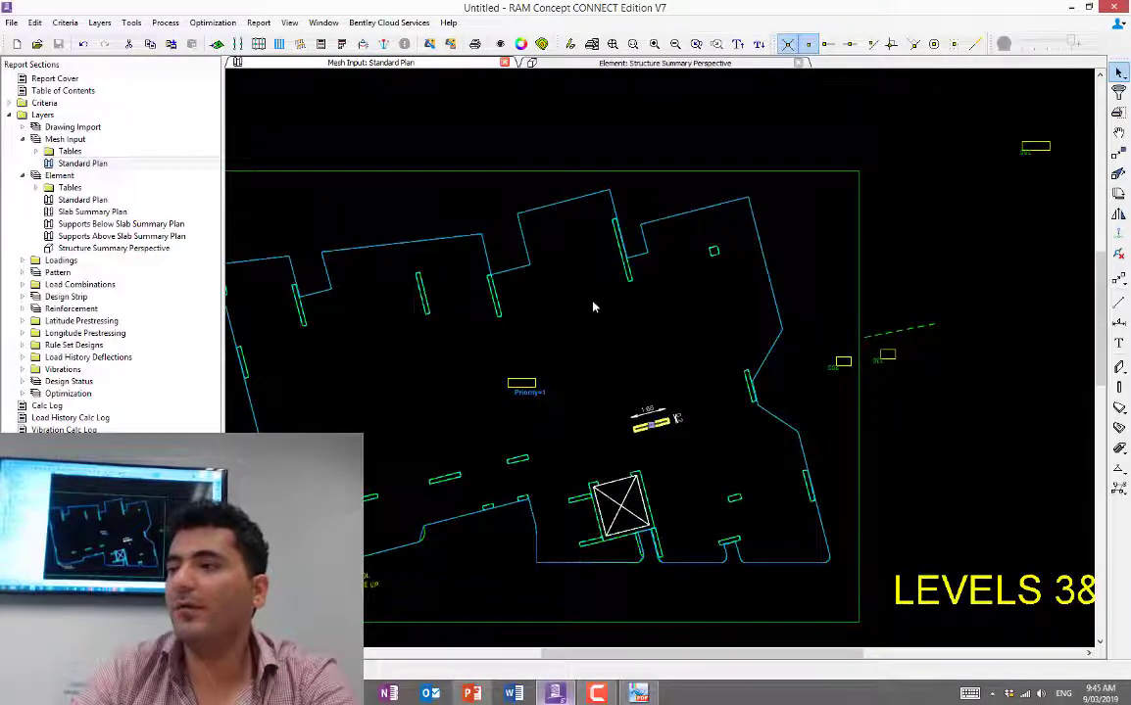
{"action": "scroll", "coordinate": [699, 287], "scroll_direction": "up", "scroll_amount": 2}
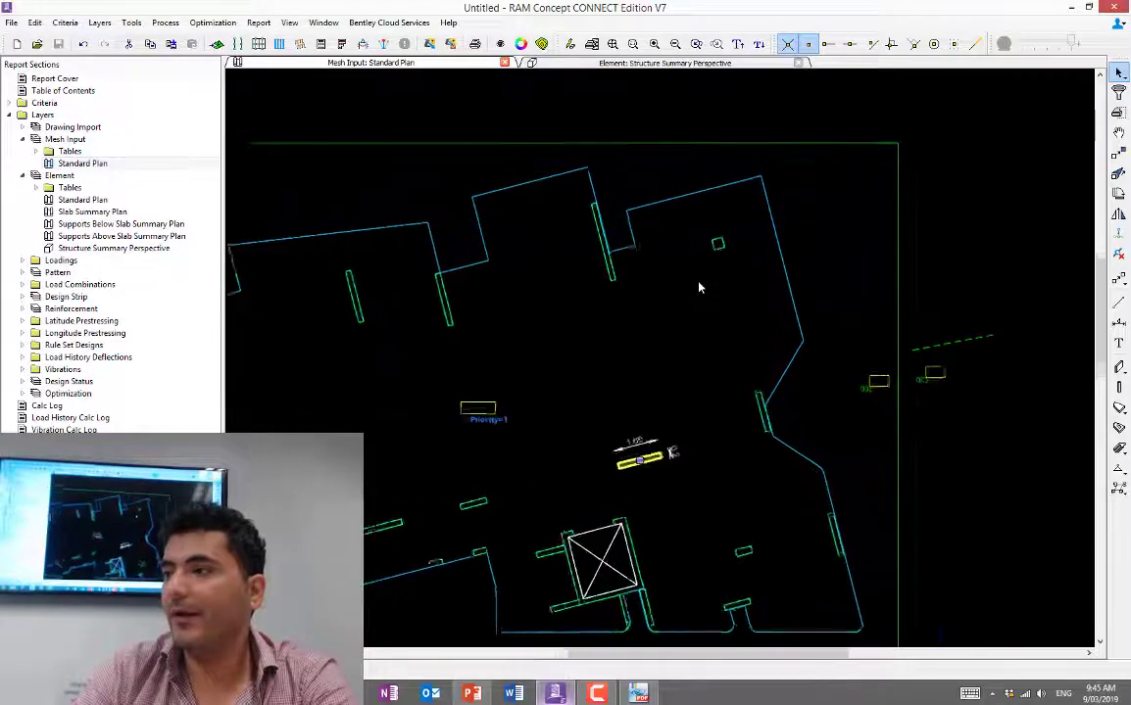
{"action": "scroll", "coordinate": [419, 110], "scroll_direction": "up", "scroll_amount": 2}
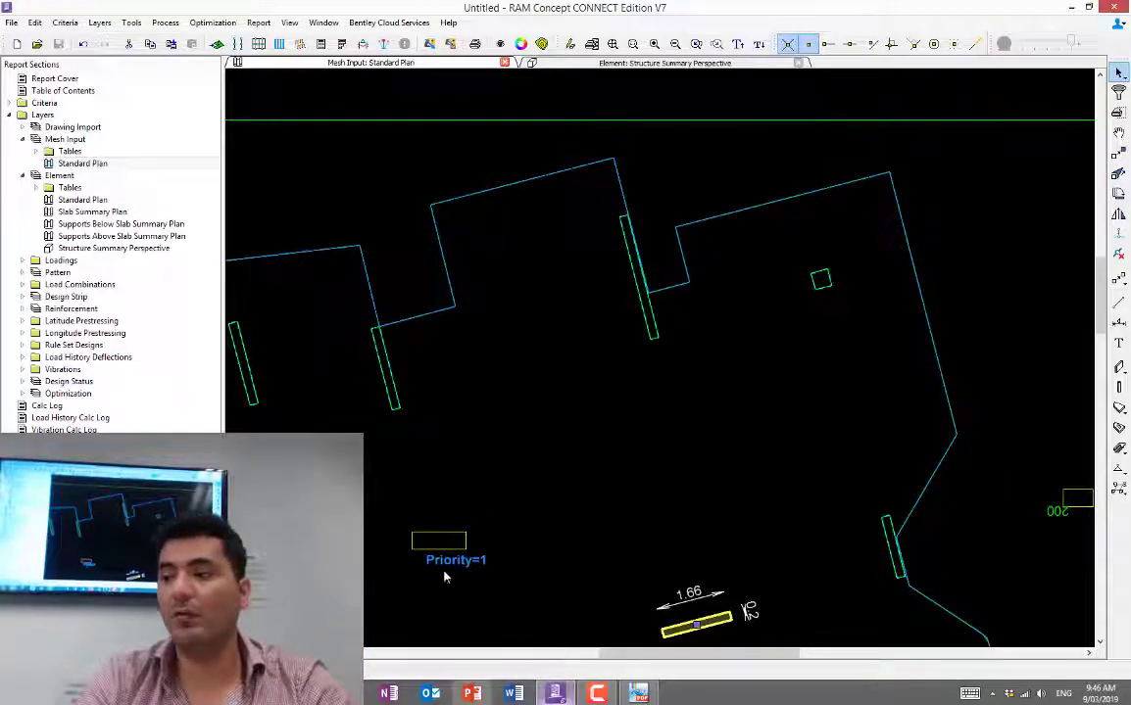
{"action": "left_click", "coordinate": [471, 693]}
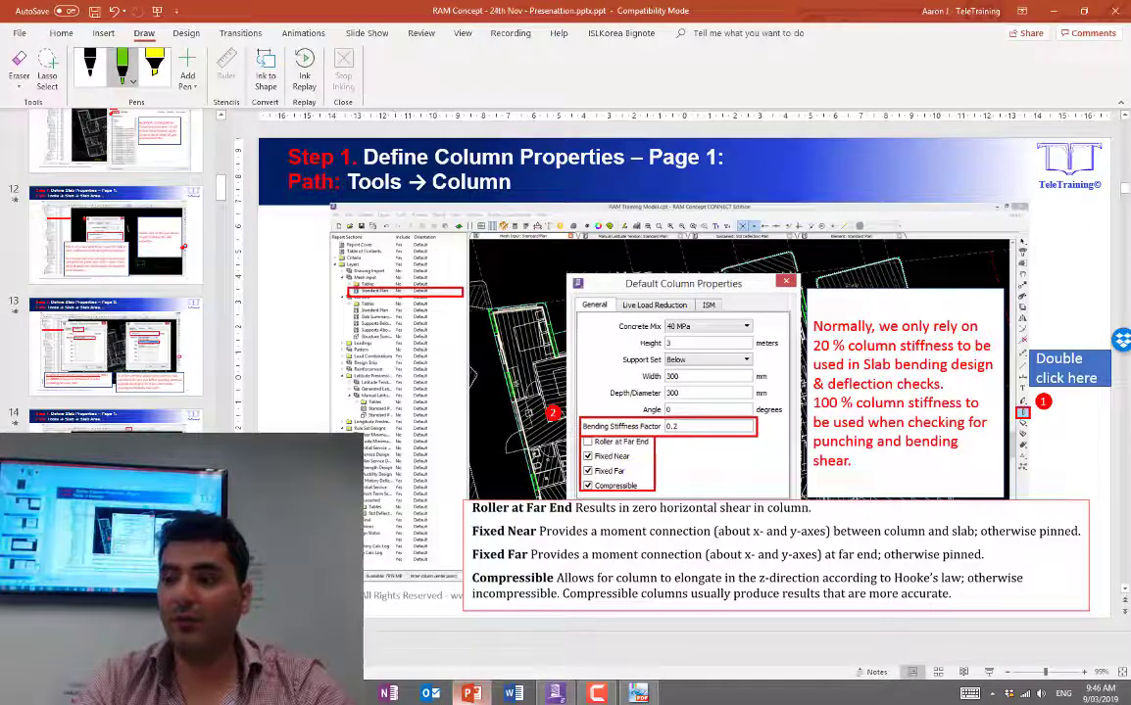
- Show PowerPoint slide 18 on column versus wall modelling, then bring RAM Concept's Mesh Input plan back
{"action": "scroll", "coordinate": [116, 324], "scroll_direction": "down", "scroll_amount": 5}
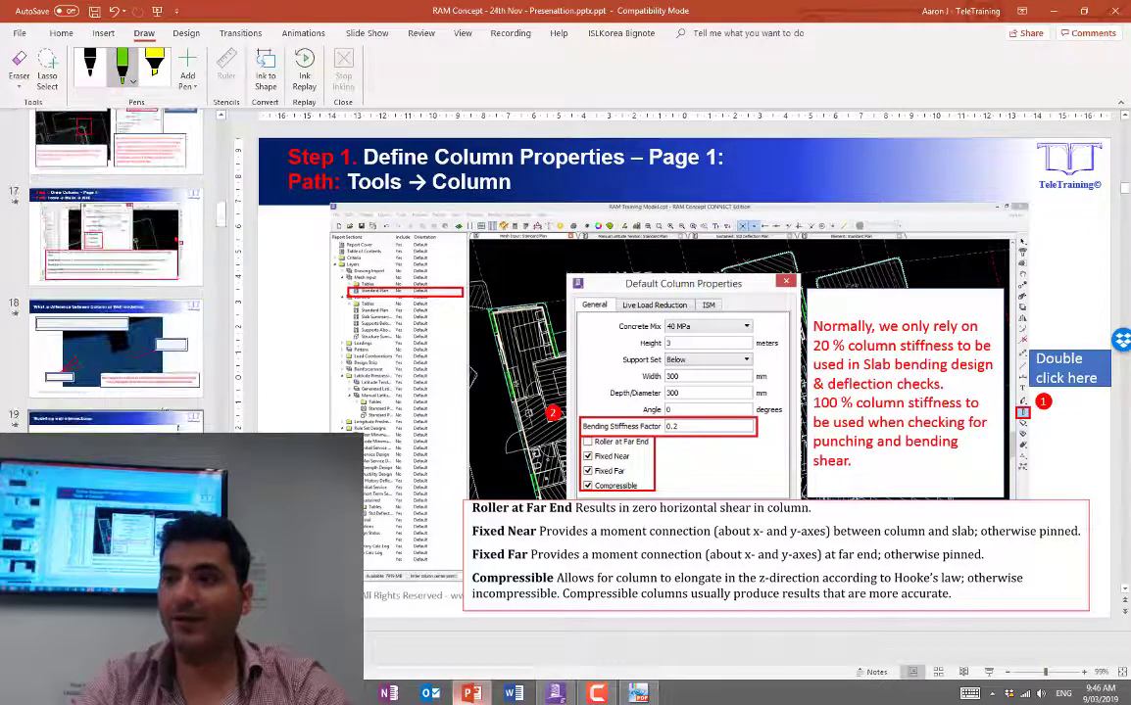
{"action": "left_click", "coordinate": [135, 324]}
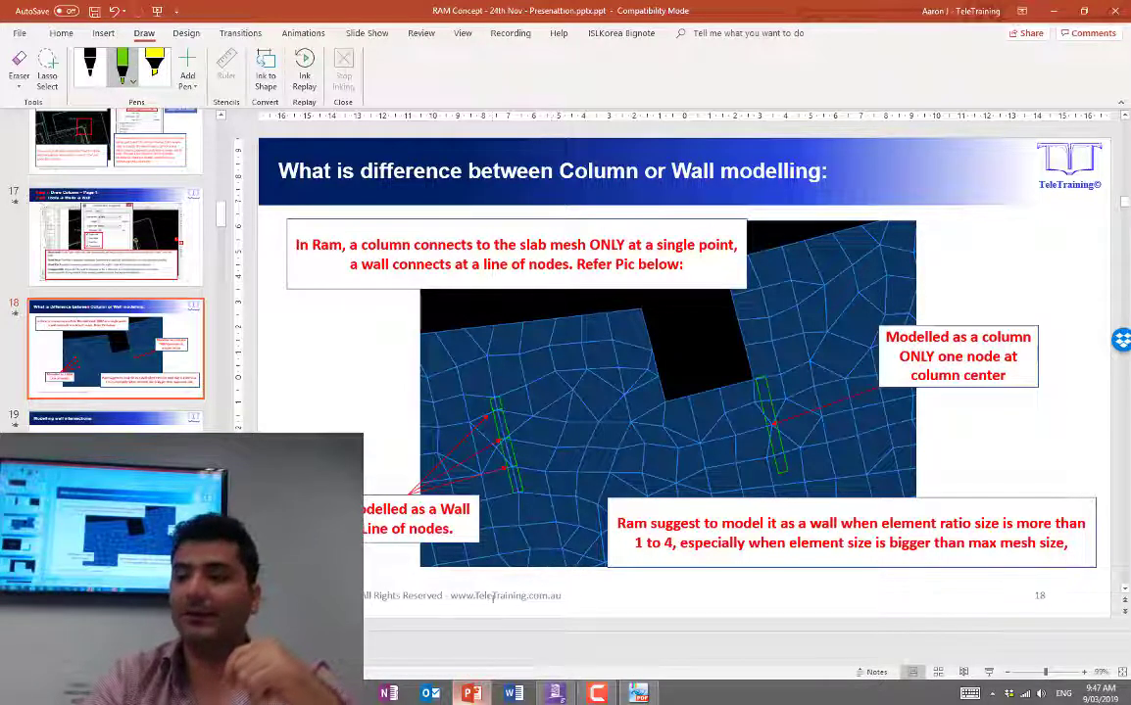
{"action": "left_click", "coordinate": [554, 694]}
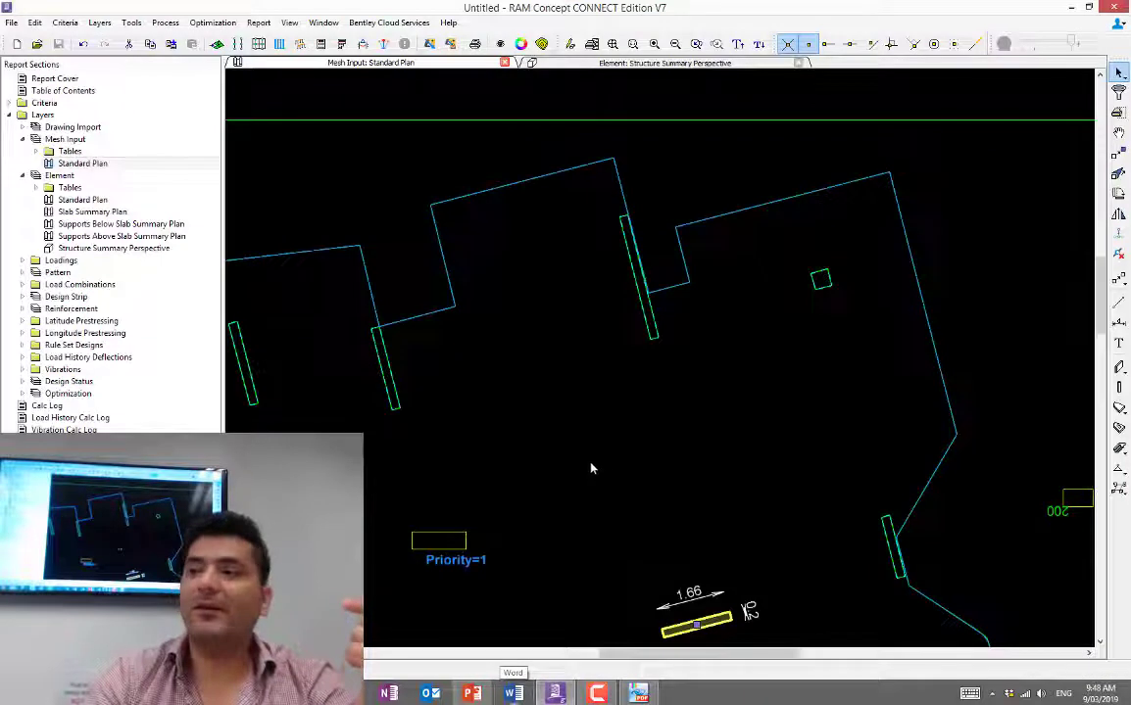